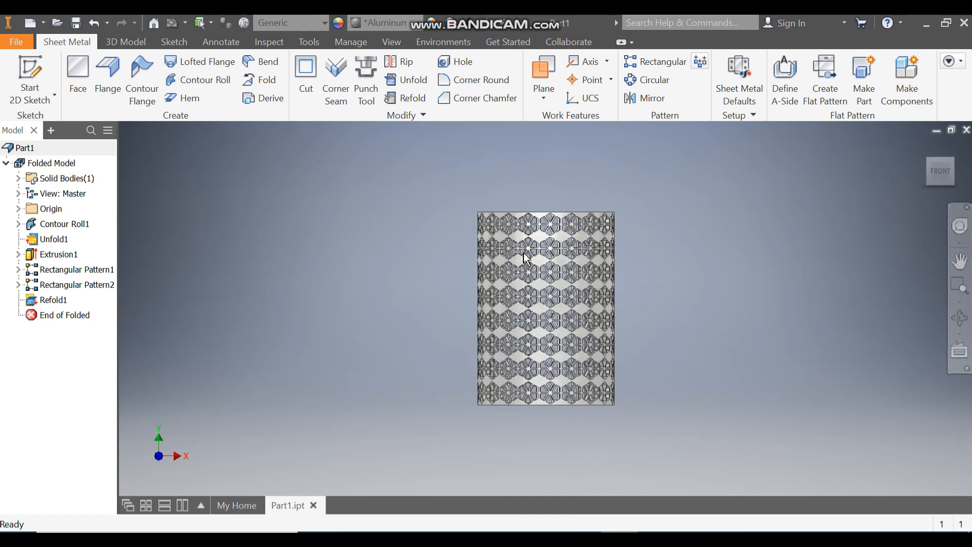
{"action": "middle_click_drag", "start_coordinate": [709, 299], "coordinate": [577, 338]}
{"action": "left_click", "coordinate": [924, 147]}
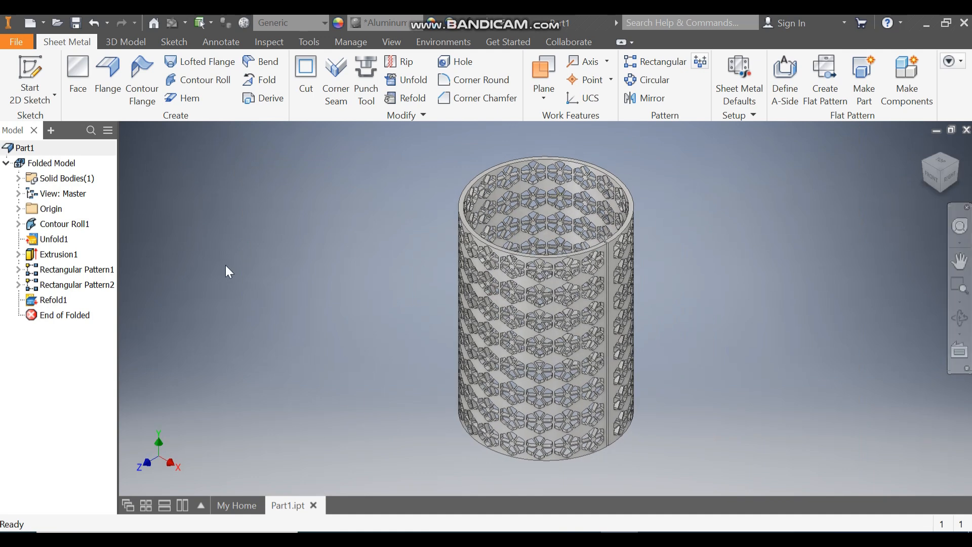
Create a new part from the Sheet Metal (mm).ipt template and start a 2D sketch on the front XY plane
{"action": "left_click", "coordinate": [30, 22]}
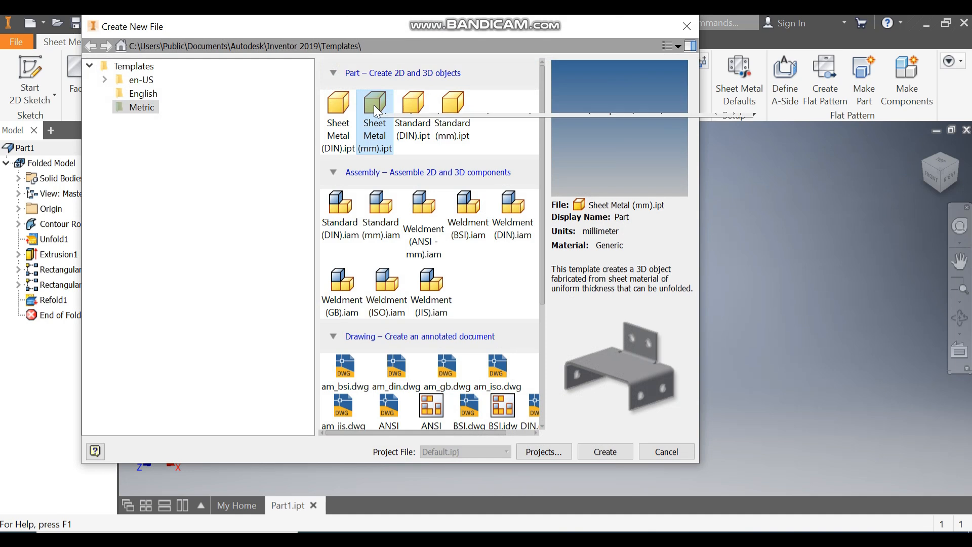
{"action": "left_click", "coordinate": [595, 446]}
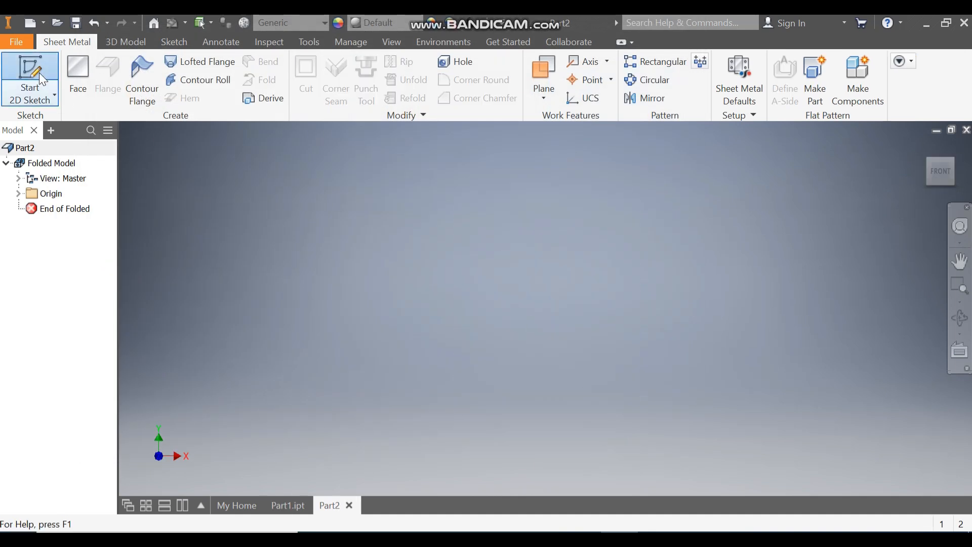
{"action": "left_click", "coordinate": [39, 73]}
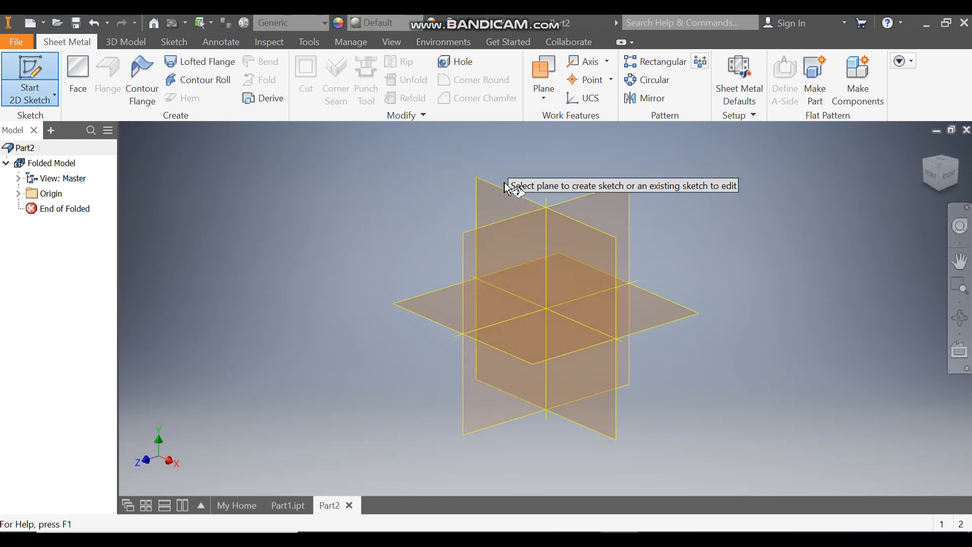
{"action": "left_click", "coordinate": [509, 204]}
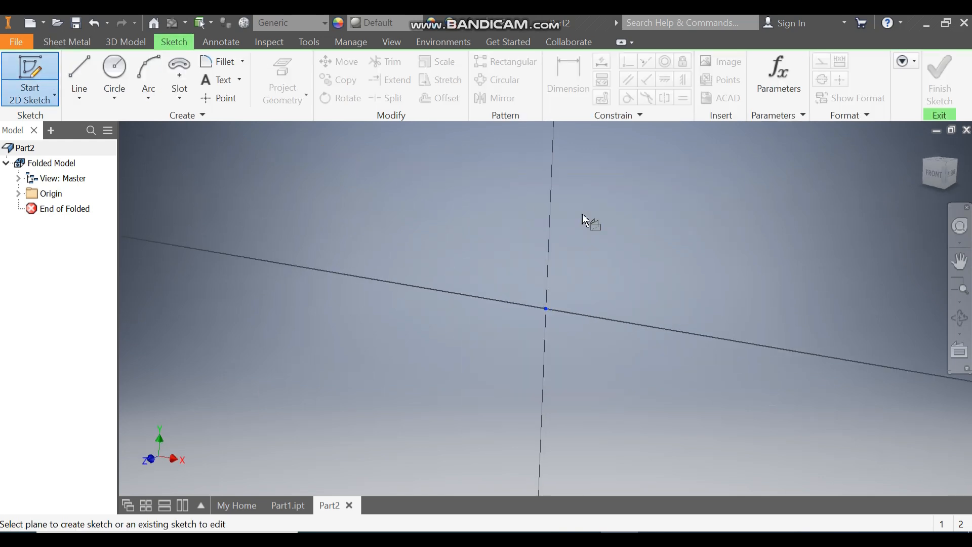
{"action": "middle_click_drag", "start_coordinate": [714, 254], "coordinate": [540, 273]}
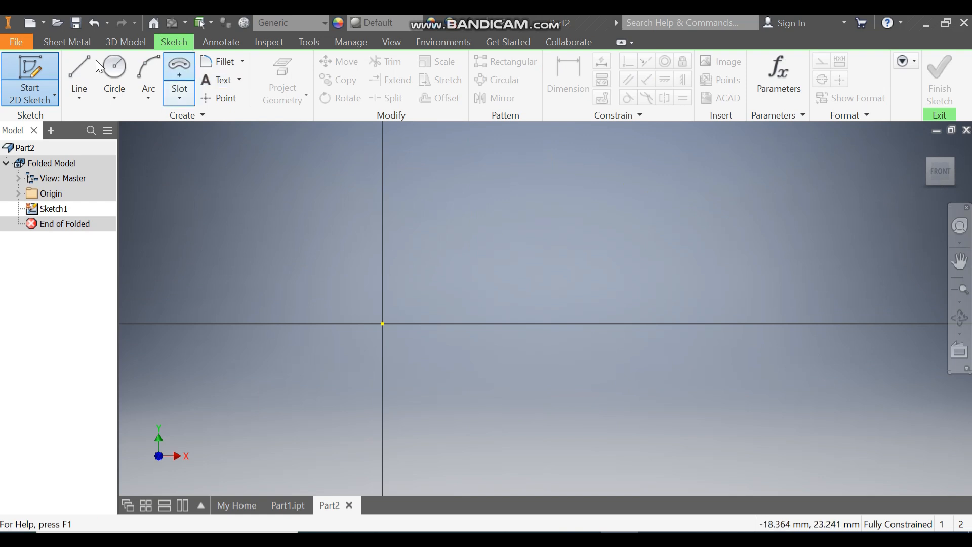
Sketch a vertical line about 39 mm long, starting at the origin and running upward
{"action": "left_click", "coordinate": [78, 66]}
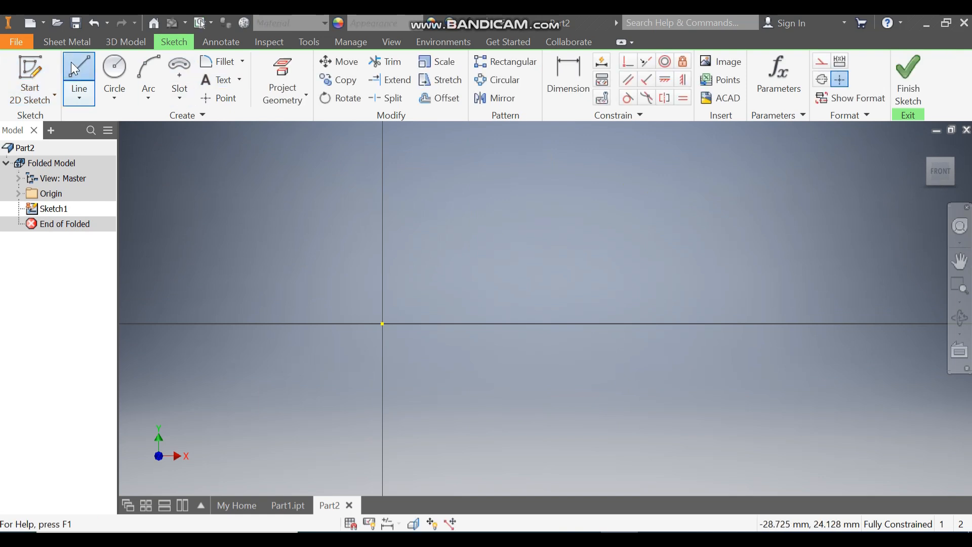
{"action": "left_click", "coordinate": [382, 323]}
{"action": "middle_click_drag", "start_coordinate": [477, 226], "coordinate": [501, 321]}
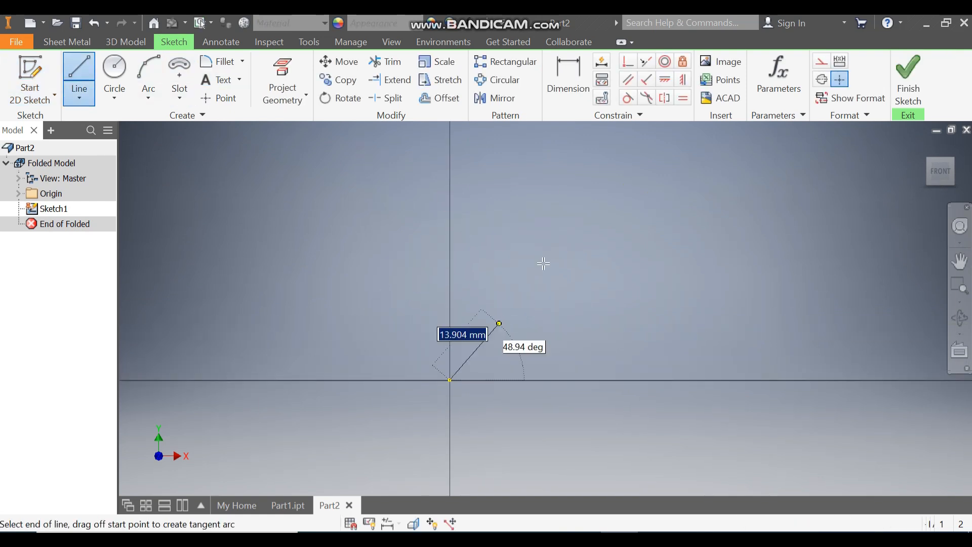
{"action": "left_click", "coordinate": [449, 172]}
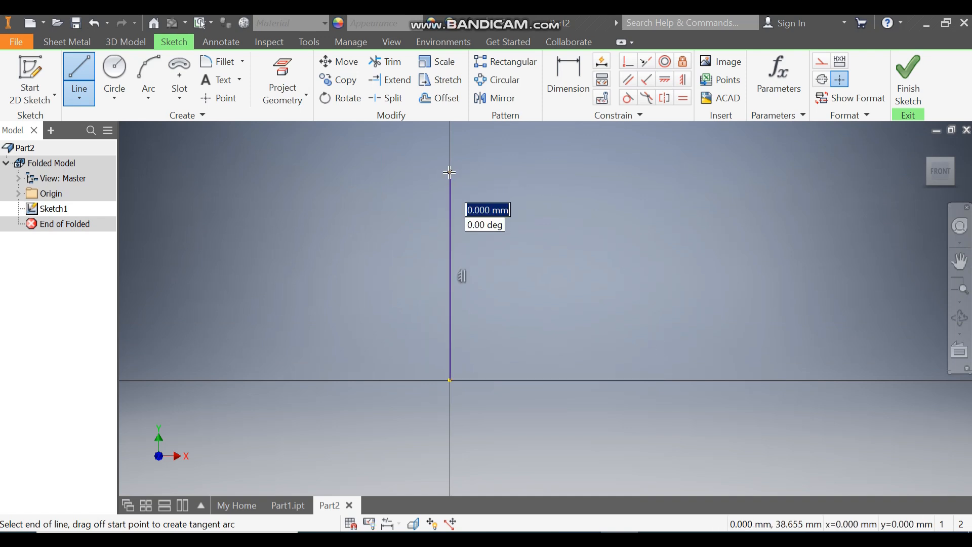
{"action": "key", "text": "Escape"}
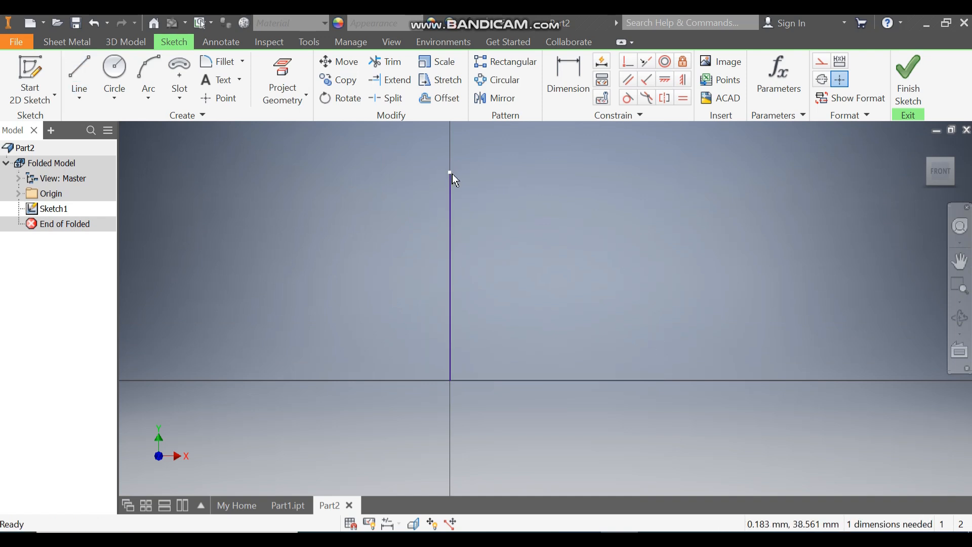
Sketch a second vertical line about 21 mm to the right of the first, level with its top and ending level with the origin
{"action": "left_click", "coordinate": [75, 68]}
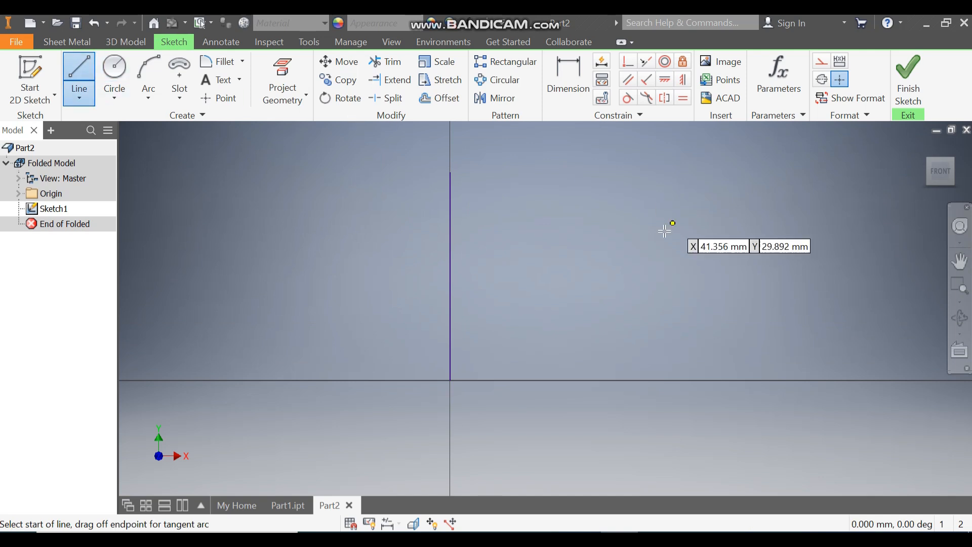
{"action": "left_click", "coordinate": [564, 173]}
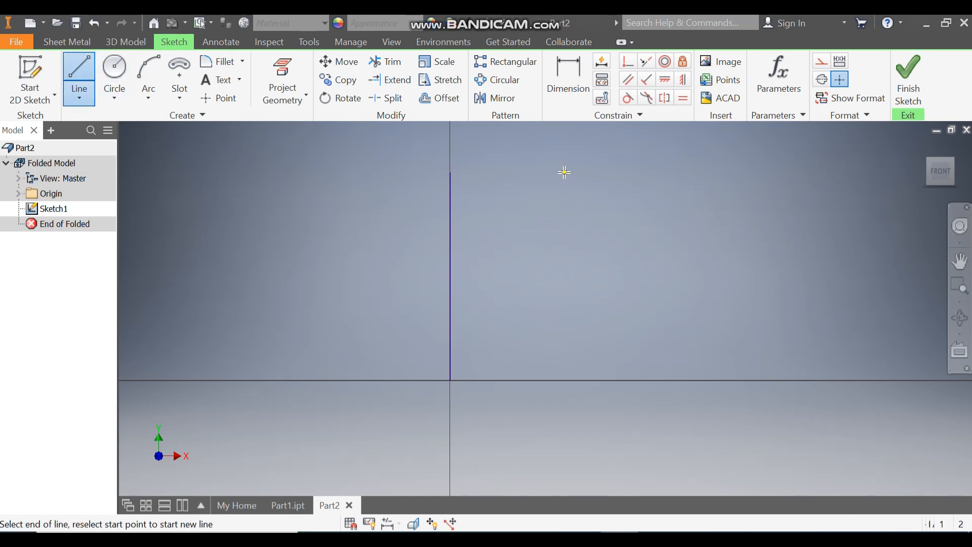
{"action": "left_click", "coordinate": [565, 379]}
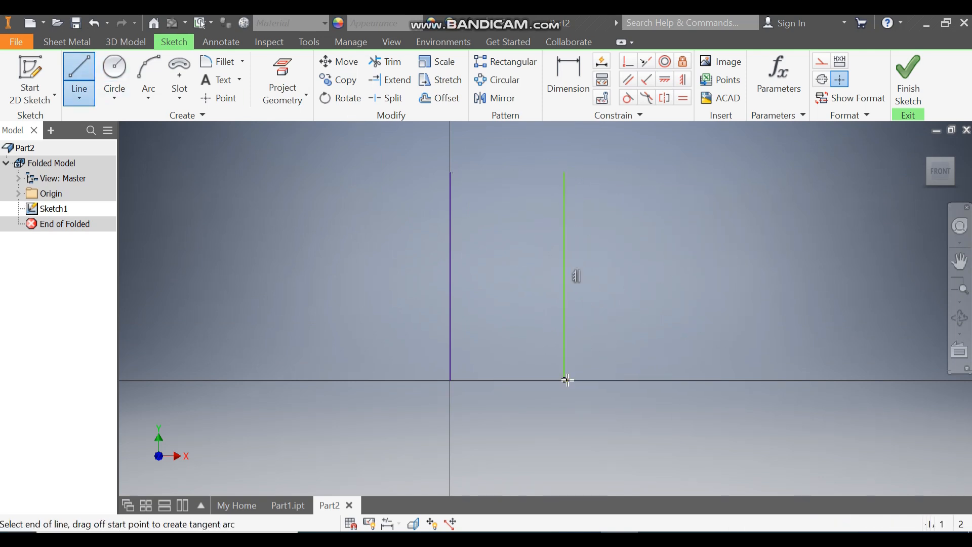
{"action": "key", "text": "Escape"}
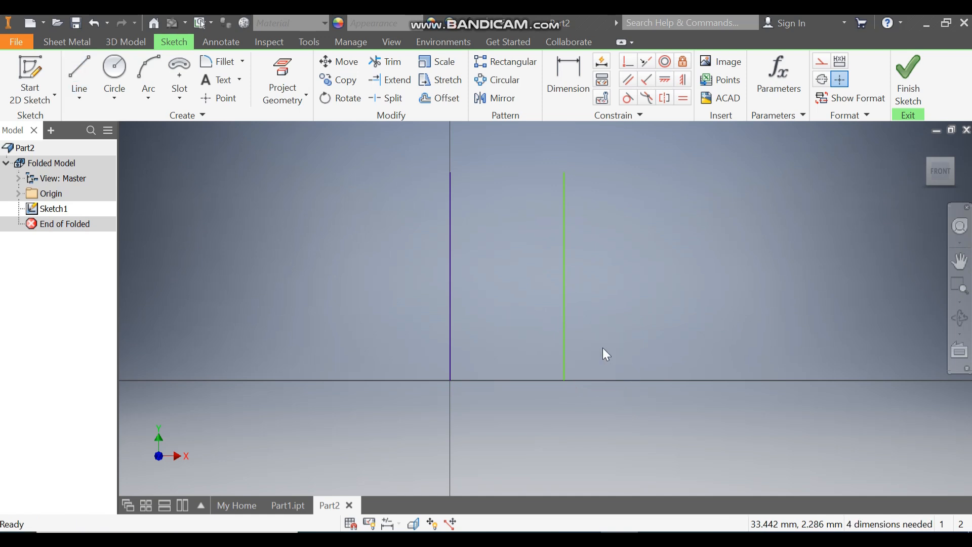
Dimension the horizontal distance between the two vertical lines and set it to 25 mm
{"action": "left_click", "coordinate": [566, 76]}
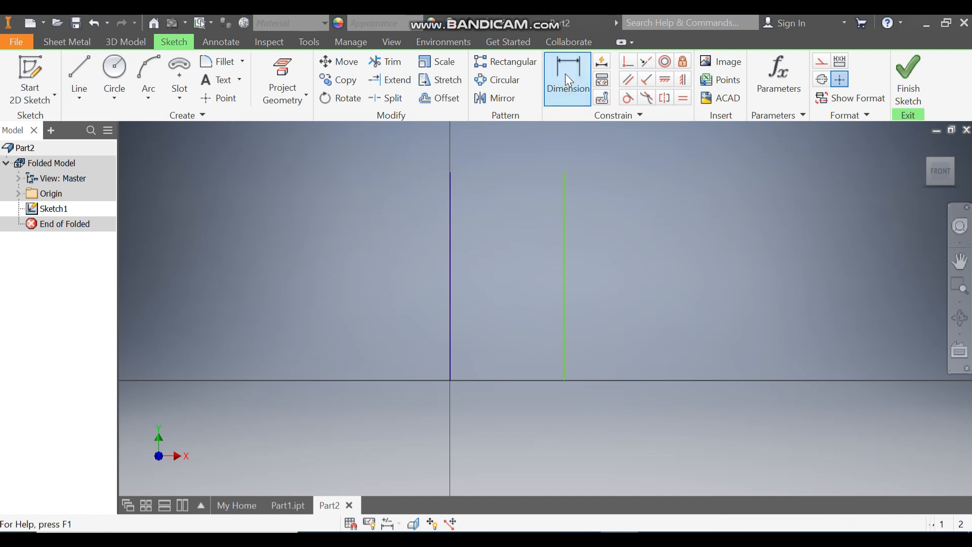
{"action": "left_click", "coordinate": [449, 229]}
{"action": "left_click", "coordinate": [563, 232]}
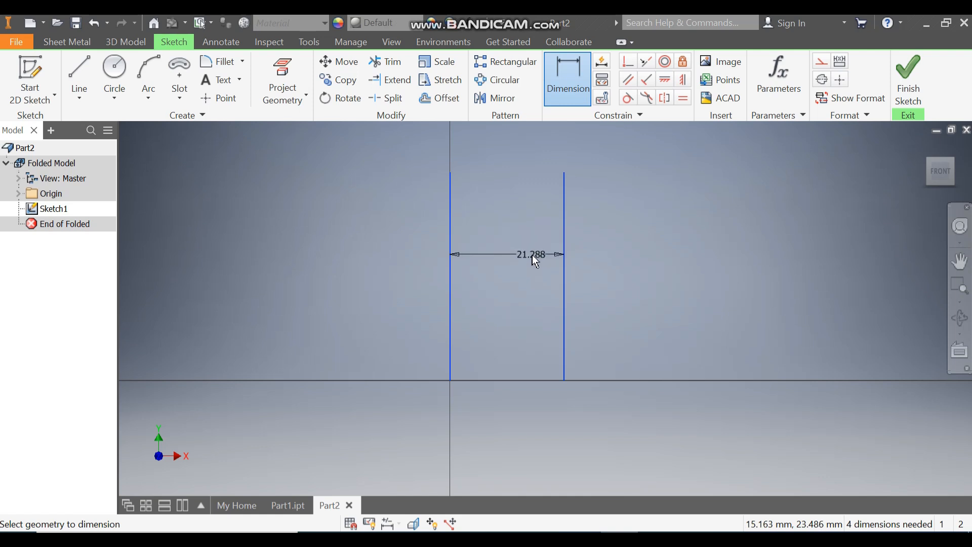
{"action": "left_click", "coordinate": [531, 254]}
{"action": "type", "text": "25"}
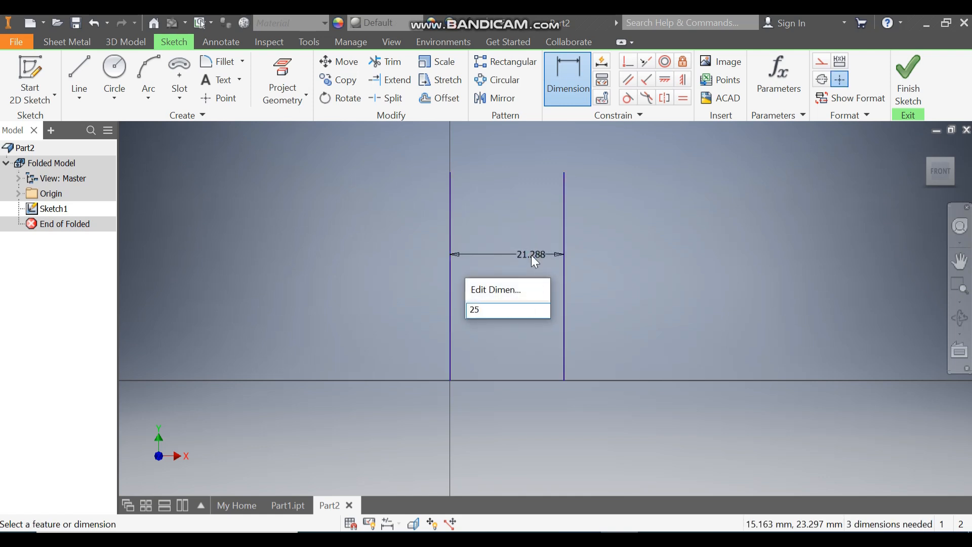
{"action": "key", "text": "Return"}
Dimension the length of the right-hand vertical line and set it to 75 mm
{"action": "left_click", "coordinate": [594, 278]}
{"action": "left_click", "coordinate": [631, 277]}
{"action": "type", "text": "75"}
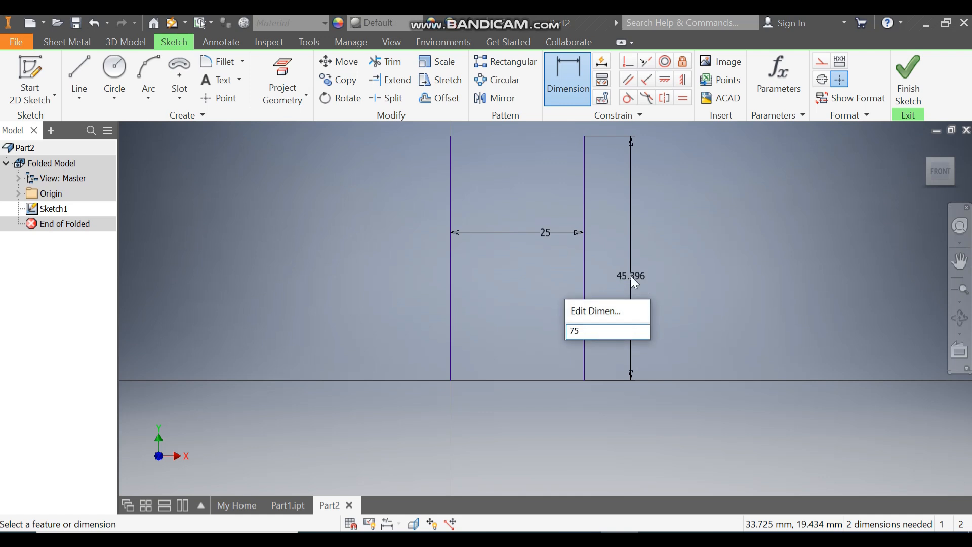
{"action": "key", "text": "Return"}
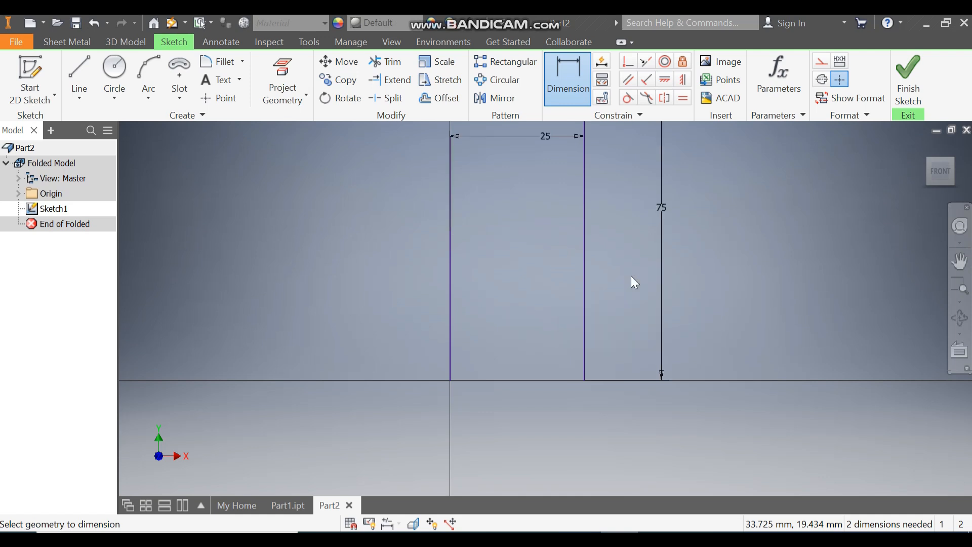
{"action": "scroll", "coordinate": [563, 202], "scroll_direction": "down", "scroll_amount": 3}
{"action": "middle_click_drag", "start_coordinate": [563, 202], "coordinate": [551, 291]}
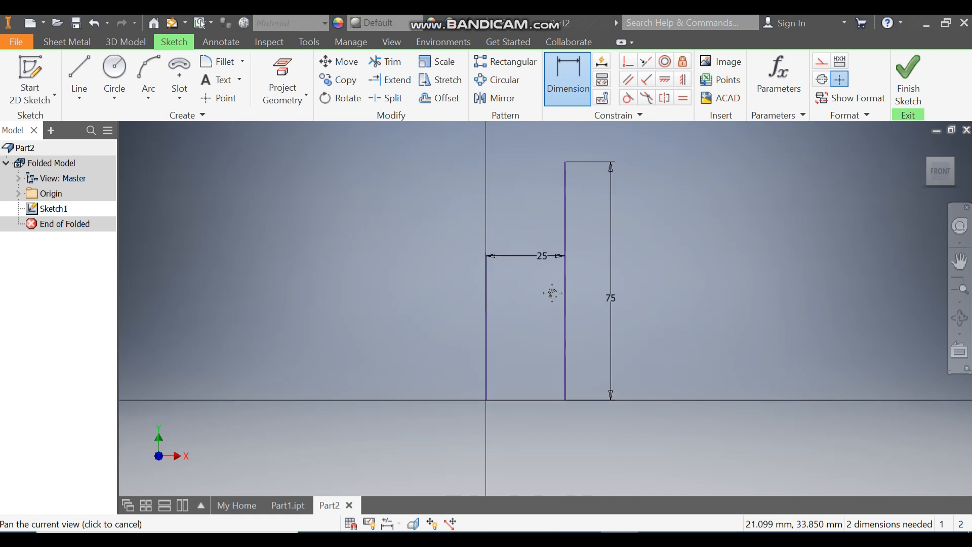
{"action": "key", "text": "Escape"}
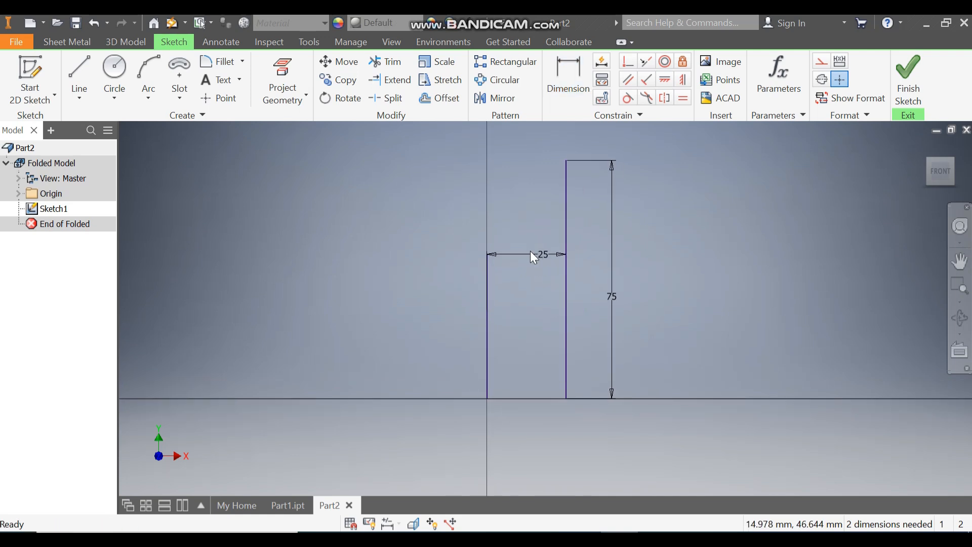
Convert the vertical line at the origin to construction geometry and finish the sketch
{"action": "left_click", "coordinate": [489, 336]}
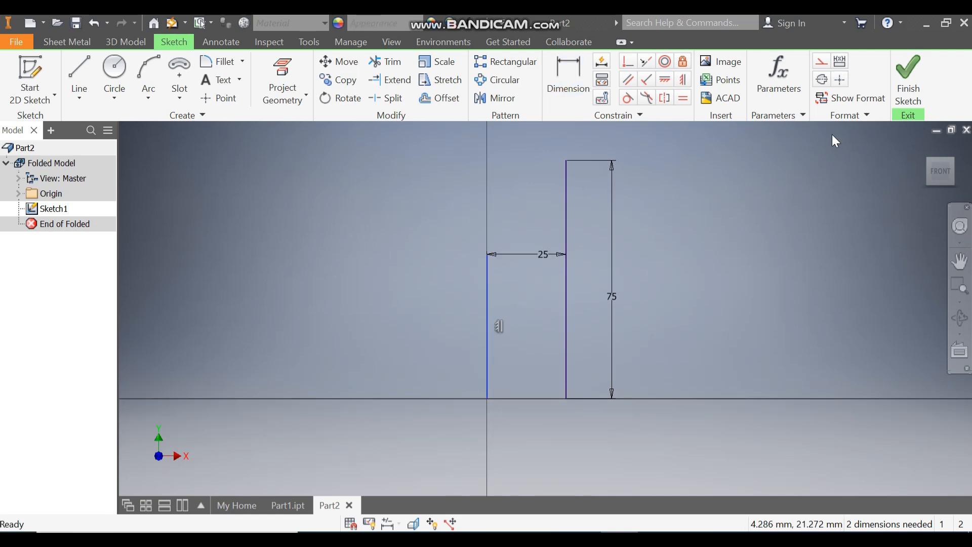
{"action": "left_click", "coordinate": [822, 57]}
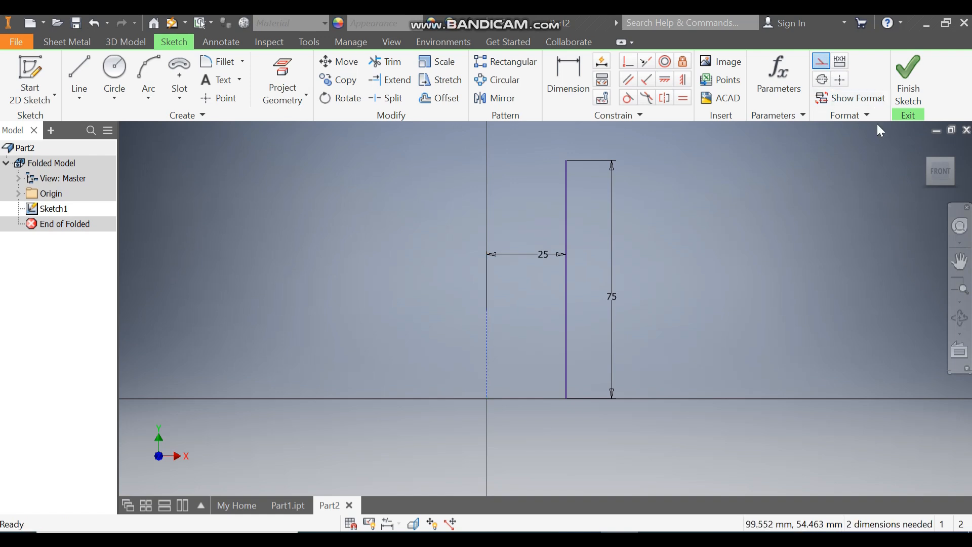
{"action": "left_click", "coordinate": [908, 81]}
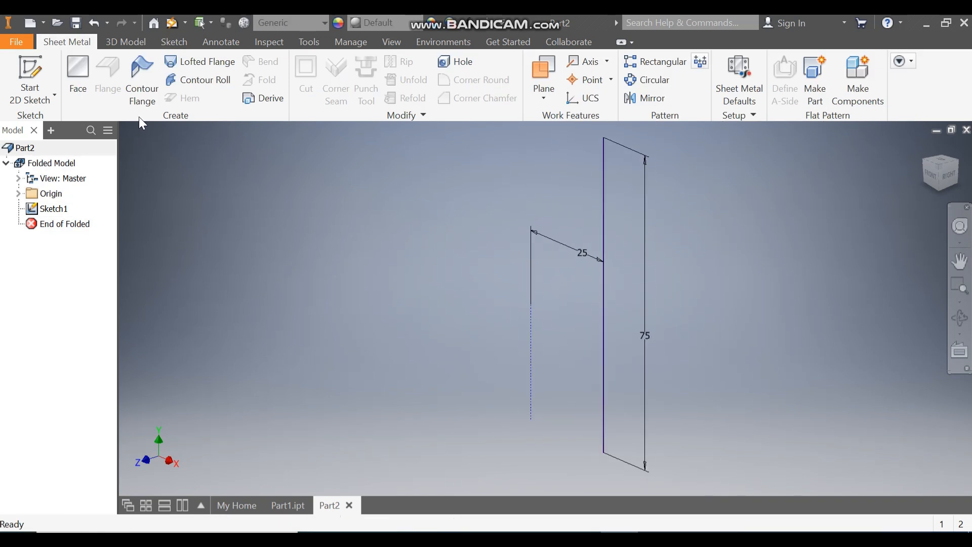
Create a Contour Roll of the 75 mm line around the construction line with a rolled angle of 359 degrees
{"action": "left_click", "coordinate": [195, 81]}
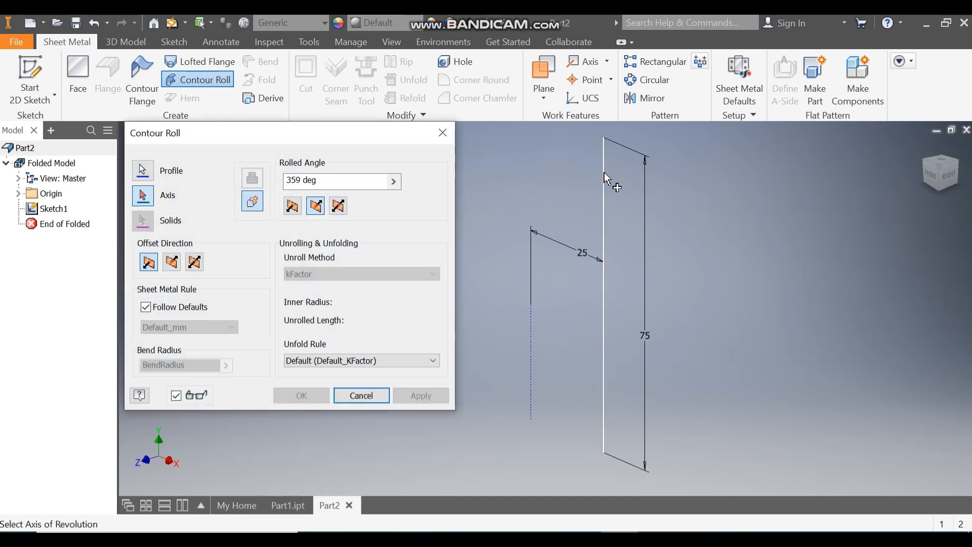
{"action": "left_click", "coordinate": [530, 324]}
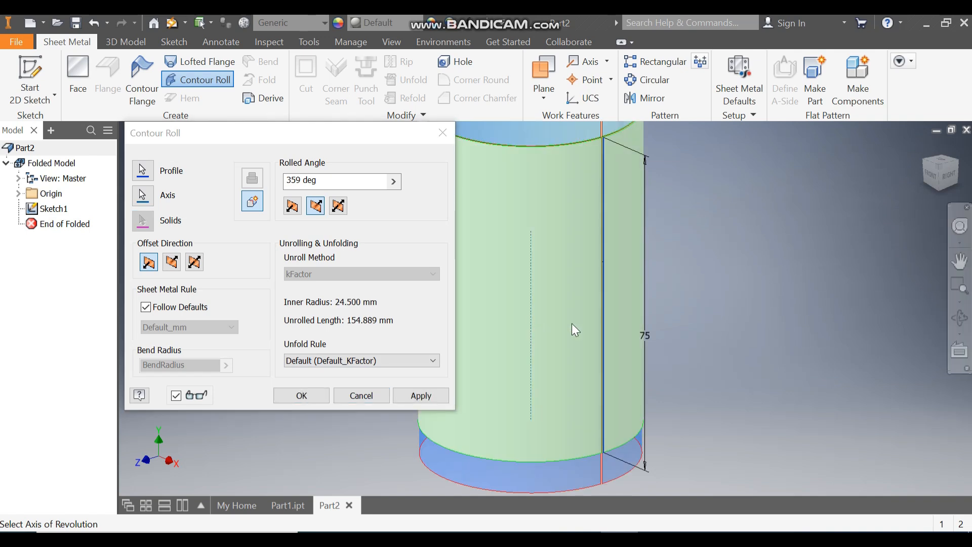
{"action": "scroll", "coordinate": [657, 209], "scroll_direction": "down", "scroll_amount": 2}
{"action": "middle_click_drag", "start_coordinate": [657, 210], "coordinate": [666, 234]}
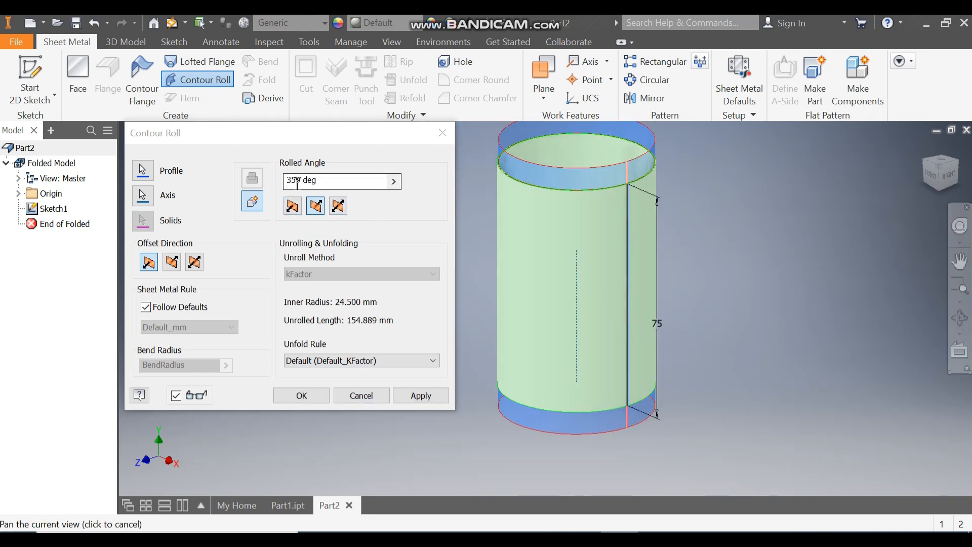
{"action": "left_click", "coordinate": [331, 183]}
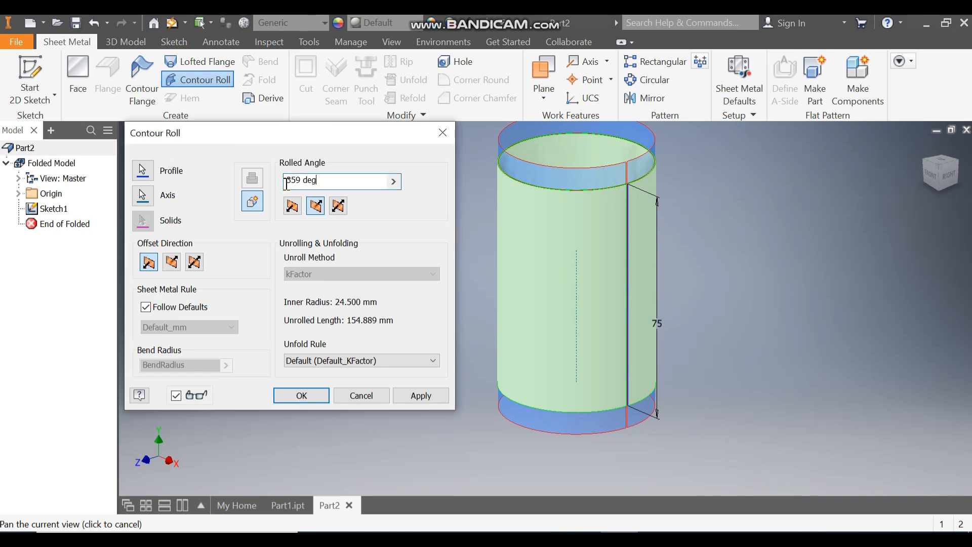
{"action": "scroll", "coordinate": [636, 165], "scroll_direction": "up", "scroll_amount": 6}
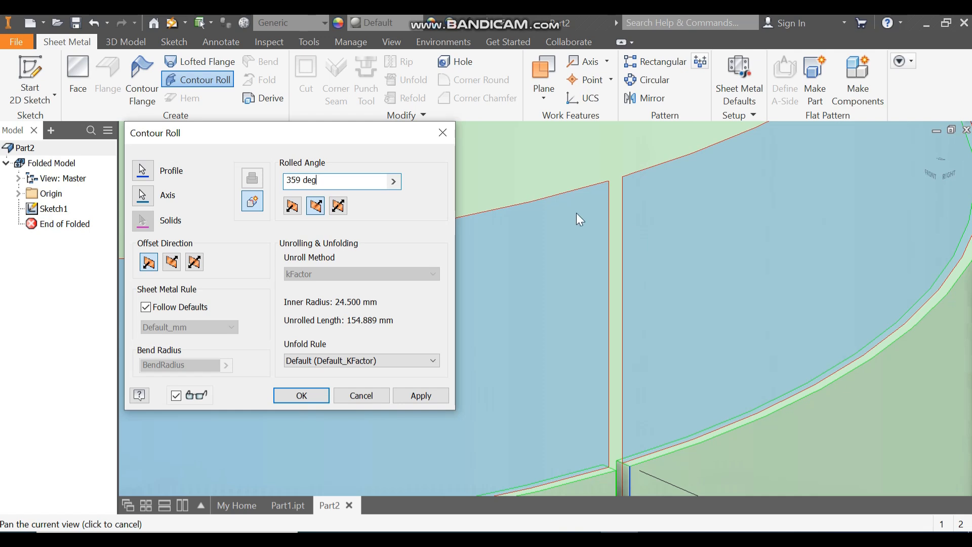
{"action": "left_click", "coordinate": [302, 395]}
Unfold the rolled cylinder with all bends added, using a plane at the seam edge as the stationary reference
{"action": "scroll", "coordinate": [638, 171], "scroll_direction": "up", "scroll_amount": 5}
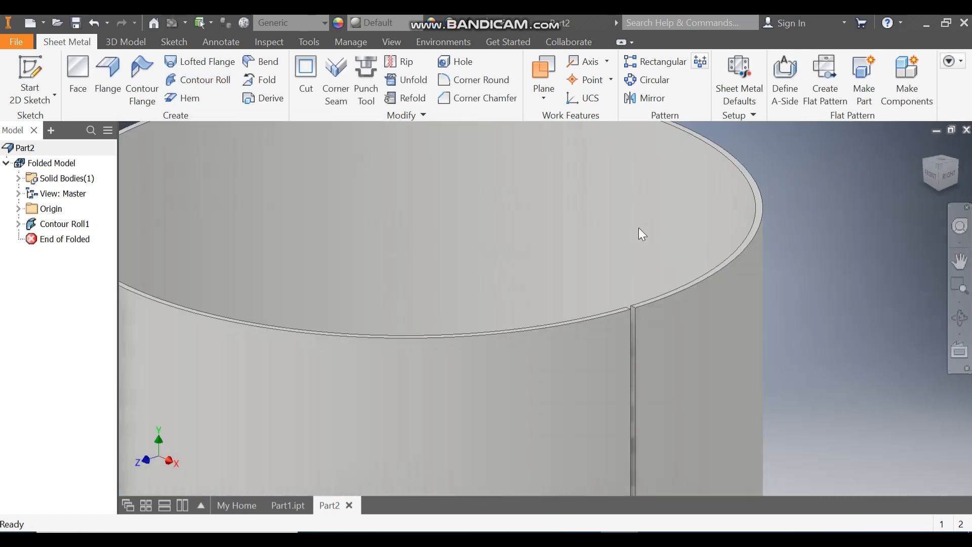
{"action": "scroll", "coordinate": [706, 317], "scroll_direction": "down", "scroll_amount": 2}
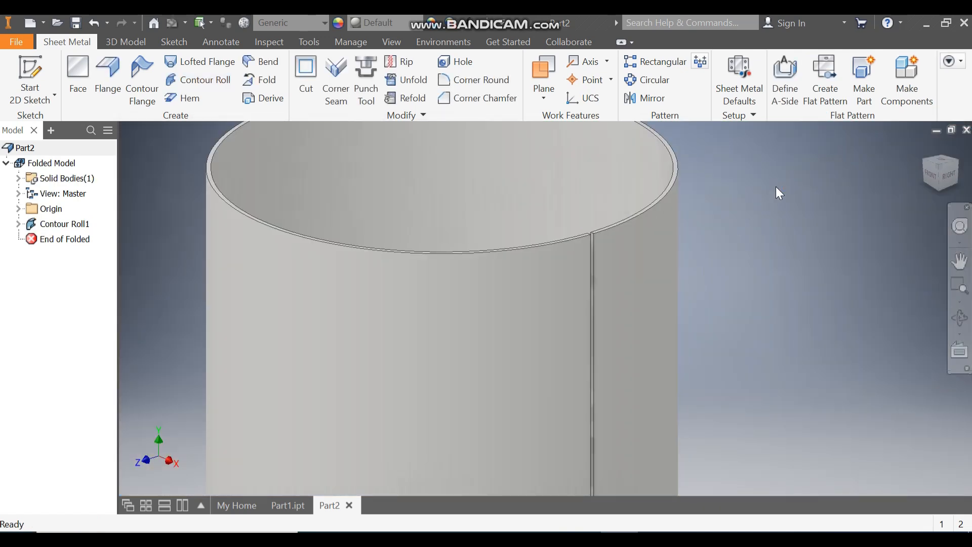
{"action": "scroll", "coordinate": [709, 175], "scroll_direction": "up", "scroll_amount": 4}
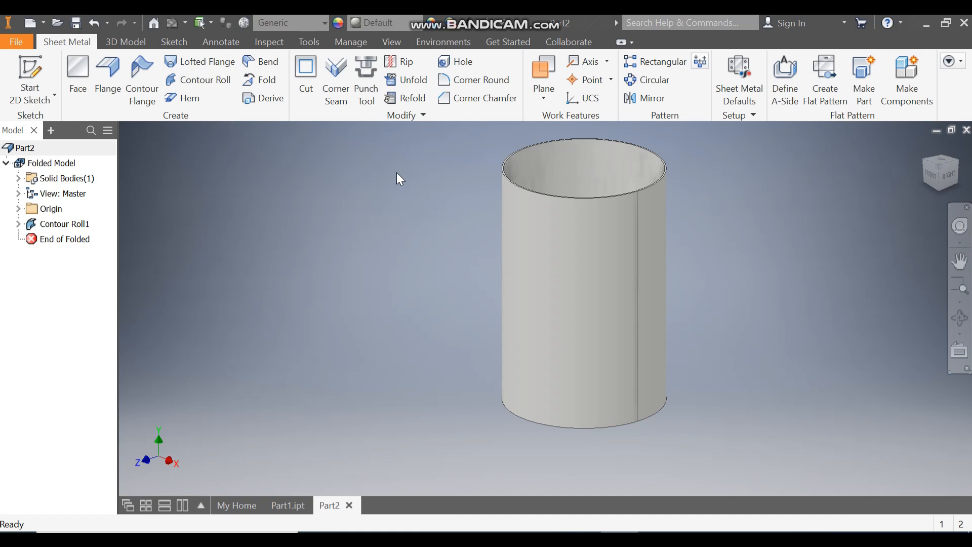
{"action": "left_click", "coordinate": [418, 81]}
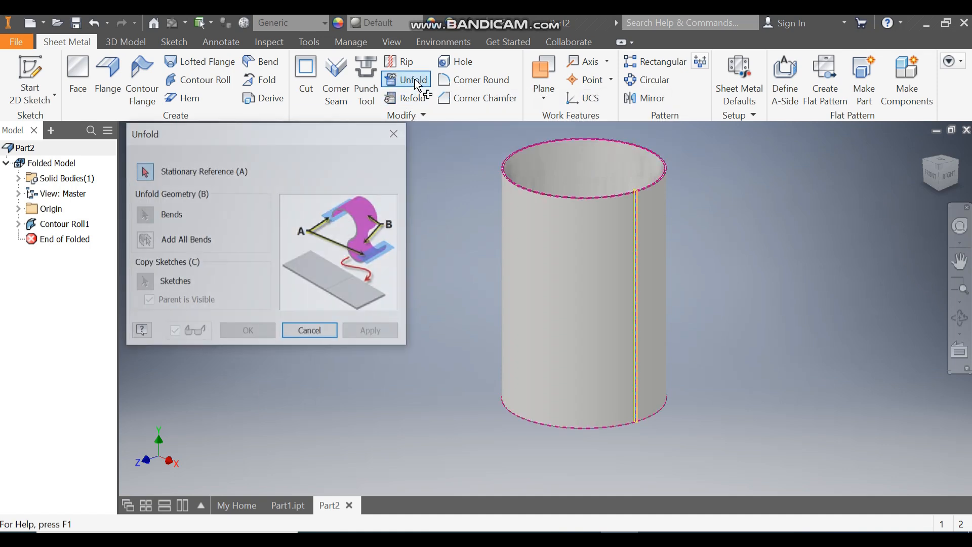
{"action": "scroll", "coordinate": [634, 189], "scroll_direction": "up", "scroll_amount": 5}
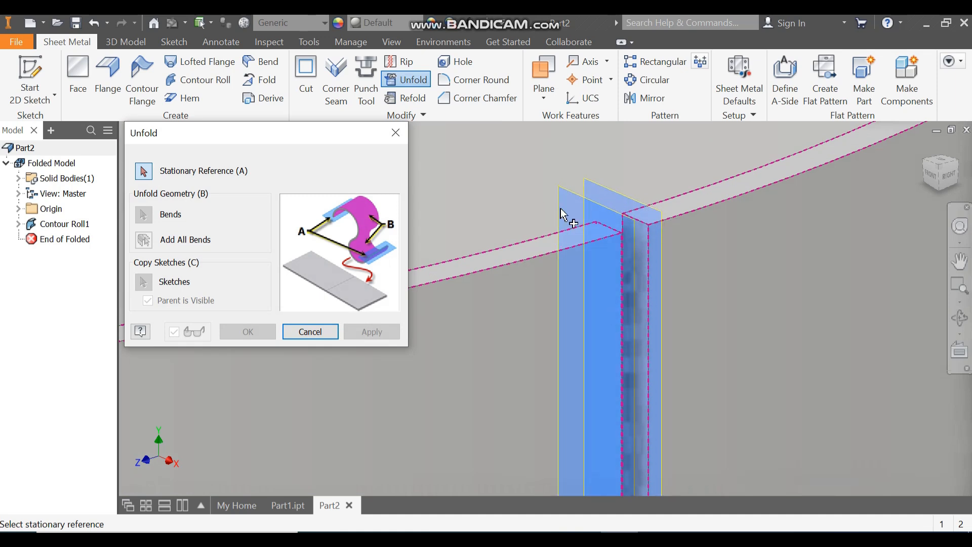
{"action": "left_click", "coordinate": [573, 199]}
{"action": "scroll", "coordinate": [658, 217], "scroll_direction": "down", "scroll_amount": 2}
{"action": "scroll", "coordinate": [658, 216], "scroll_direction": "down", "scroll_amount": 2}
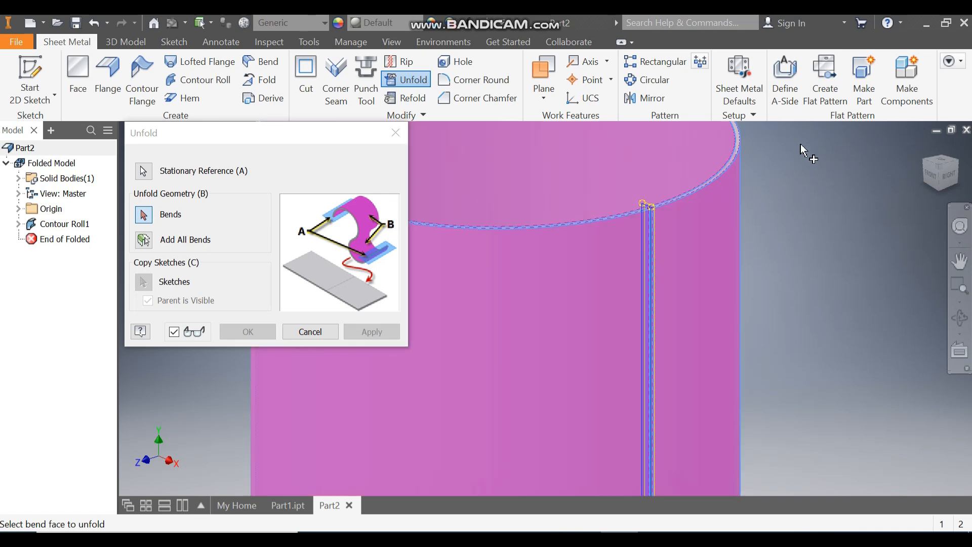
{"action": "left_click", "coordinate": [144, 240]}
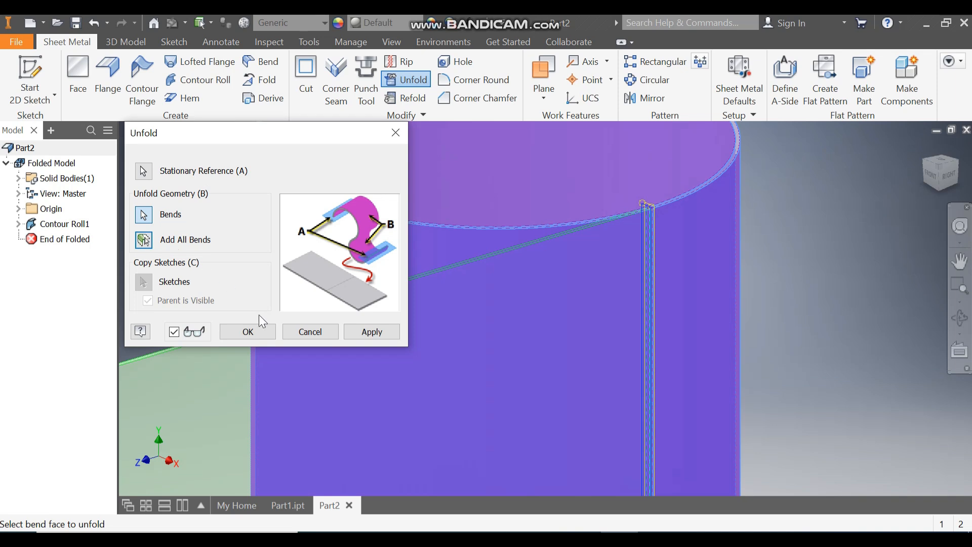
{"action": "middle_click_drag", "start_coordinate": [795, 241], "coordinate": [870, 229]}
{"action": "scroll", "coordinate": [834, 246], "scroll_direction": "down", "scroll_amount": 4}
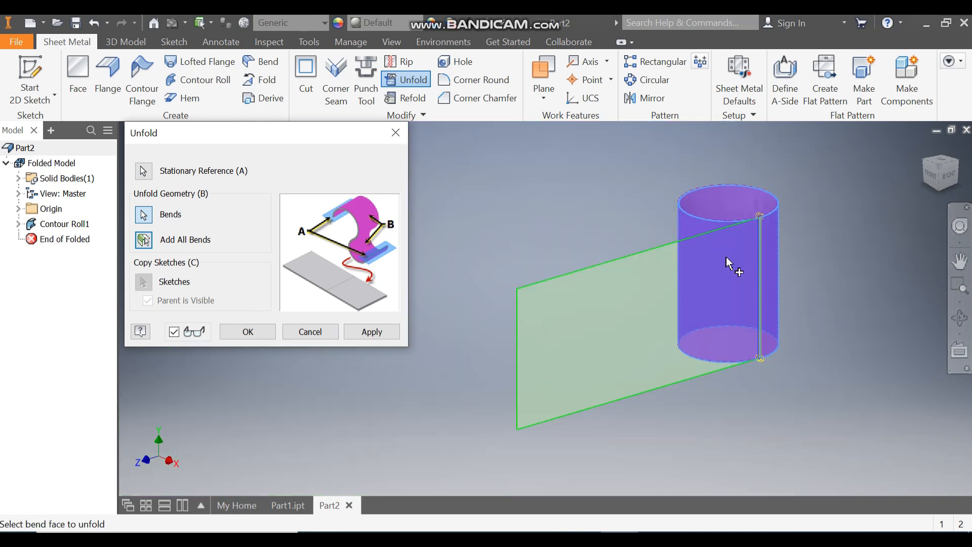
{"action": "left_click", "coordinate": [255, 332]}
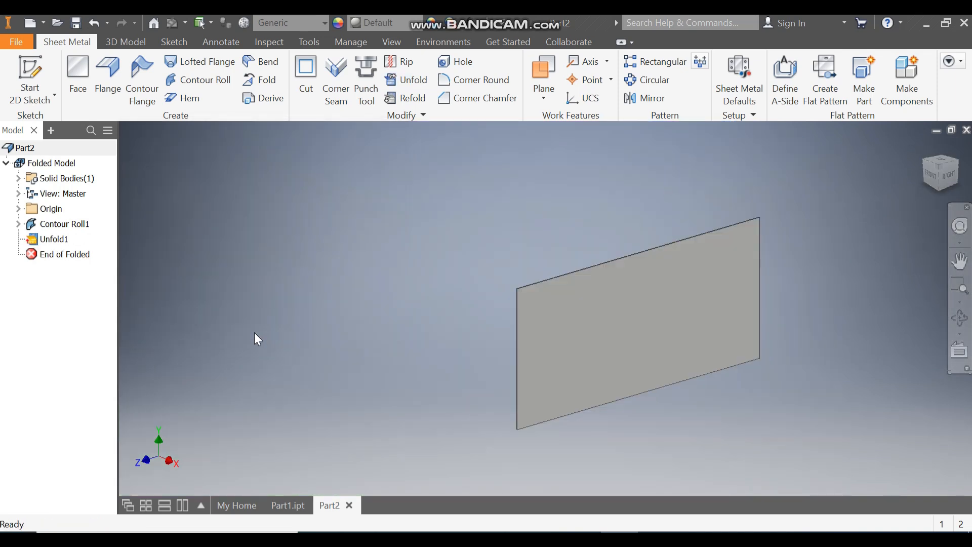
Start a sketch on the unfolded sheet's flat face and turn the view square to it with the Y axis running horizontally
{"action": "left_click", "coordinate": [572, 321]}
{"action": "left_click", "coordinate": [679, 311]}
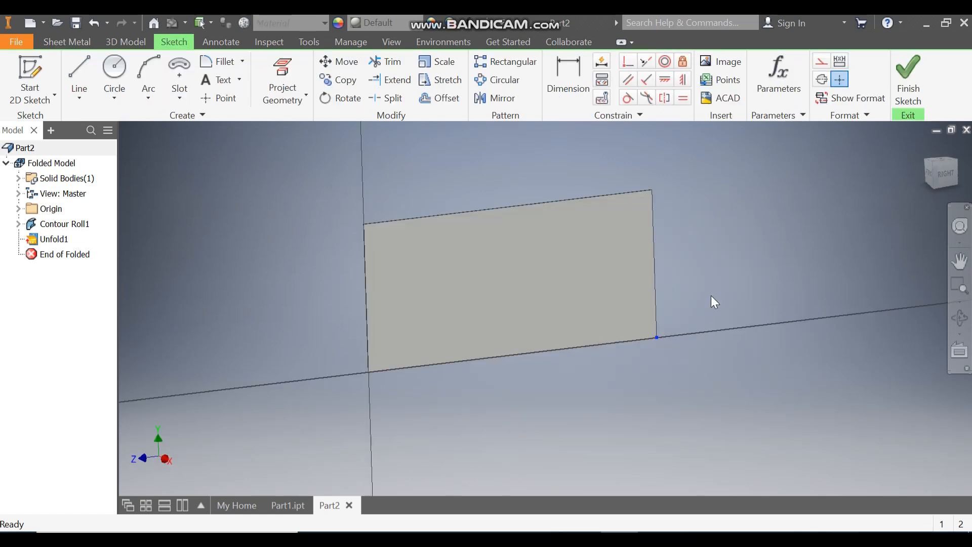
{"action": "left_click", "coordinate": [944, 173]}
{"action": "left_click", "coordinate": [967, 157]}
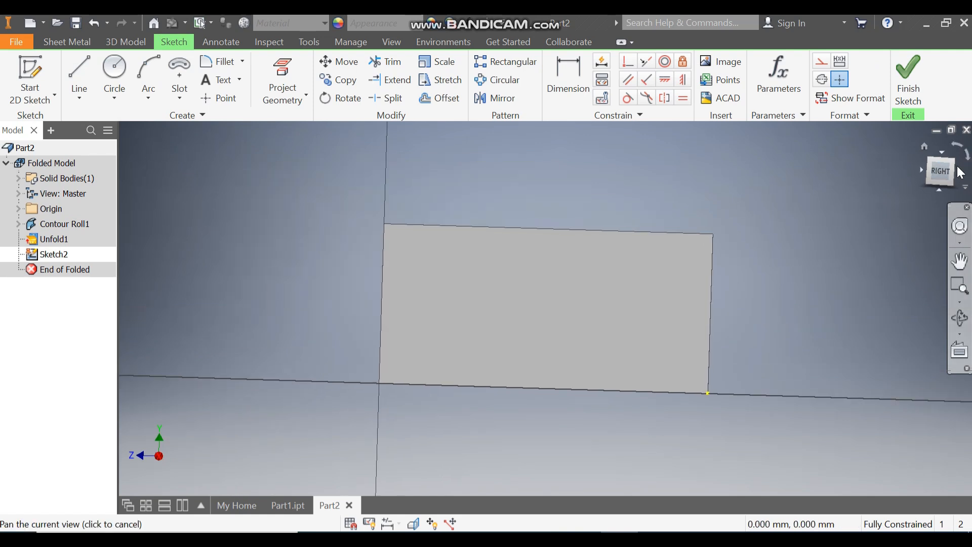
{"action": "scroll", "coordinate": [473, 144], "scroll_direction": "down", "scroll_amount": 5}
{"action": "scroll", "coordinate": [501, 177], "scroll_direction": "down", "scroll_amount": 3}
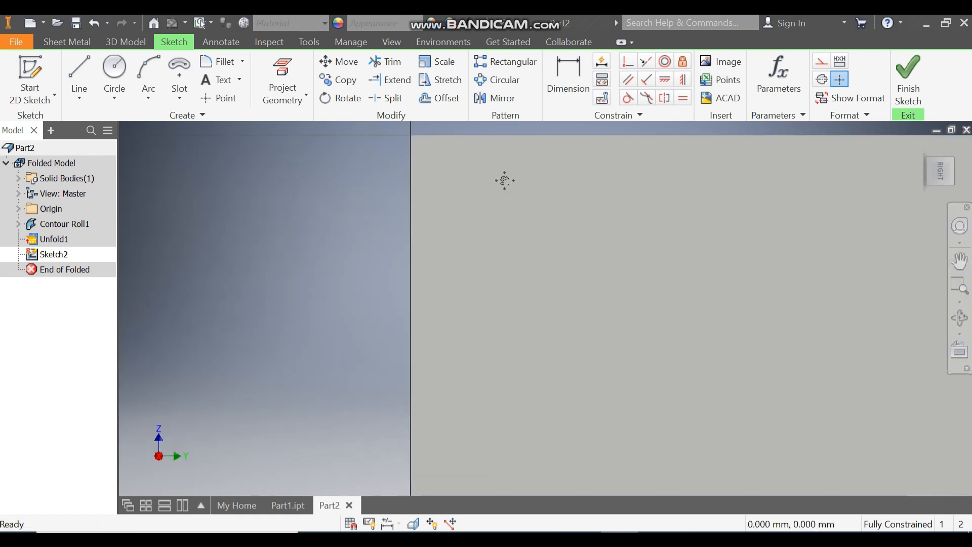
{"action": "middle_click_drag", "start_coordinate": [504, 180], "coordinate": [436, 241]}
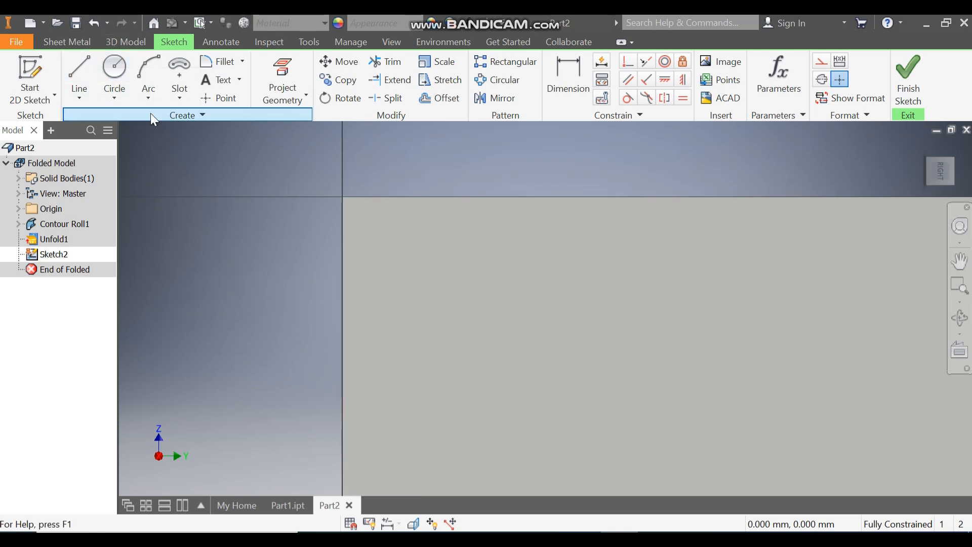
{"action": "left_click", "coordinate": [77, 63]}
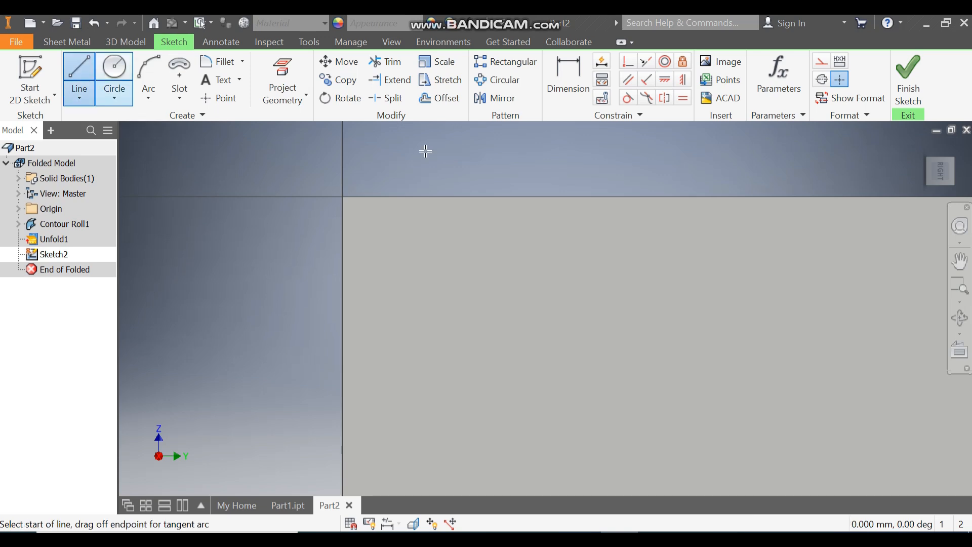
{"action": "left_click", "coordinate": [439, 222]}
{"action": "left_click", "coordinate": [525, 222]}
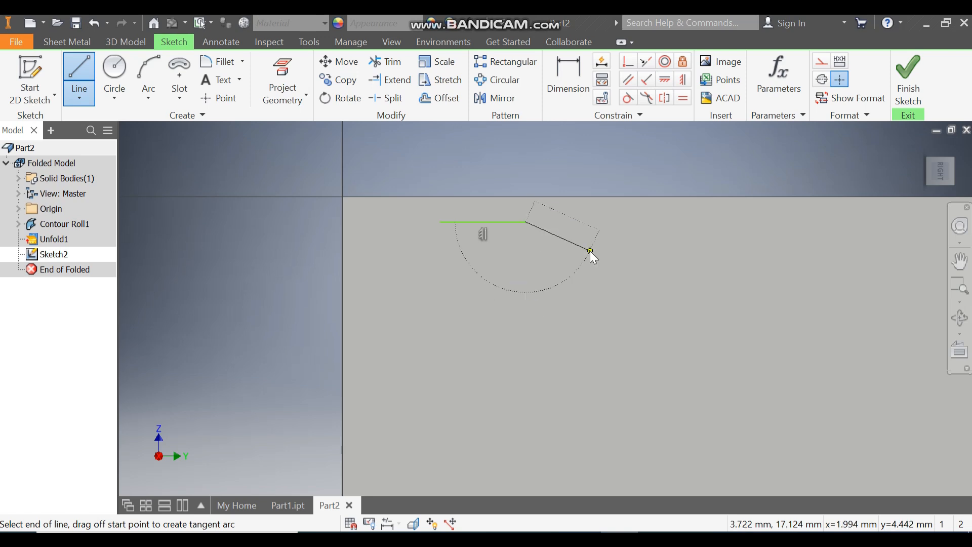
{"action": "key", "text": "Escape"}
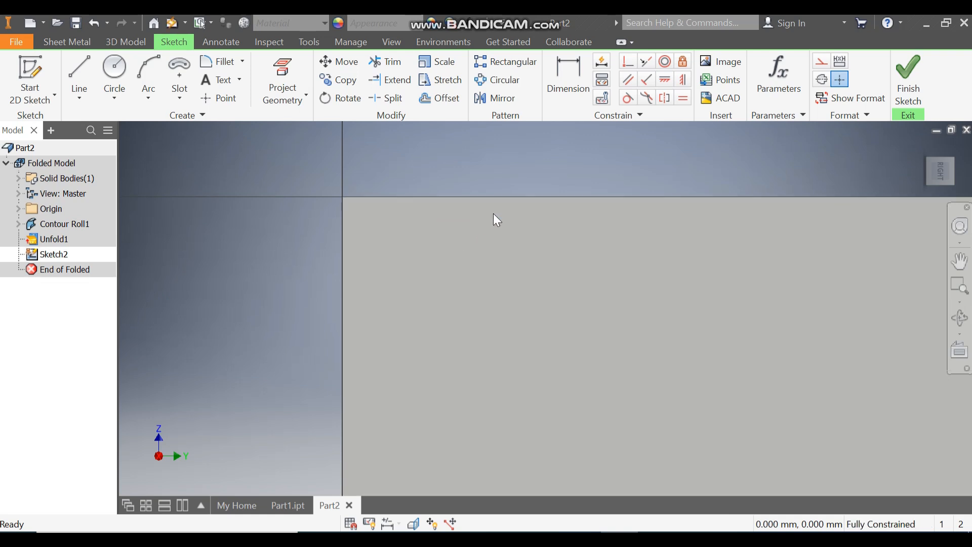
Sketch a six-sided inscribed polygon near the sheet's upper-left corner, with one side parallel to the top edge
{"action": "left_click", "coordinate": [184, 93]}
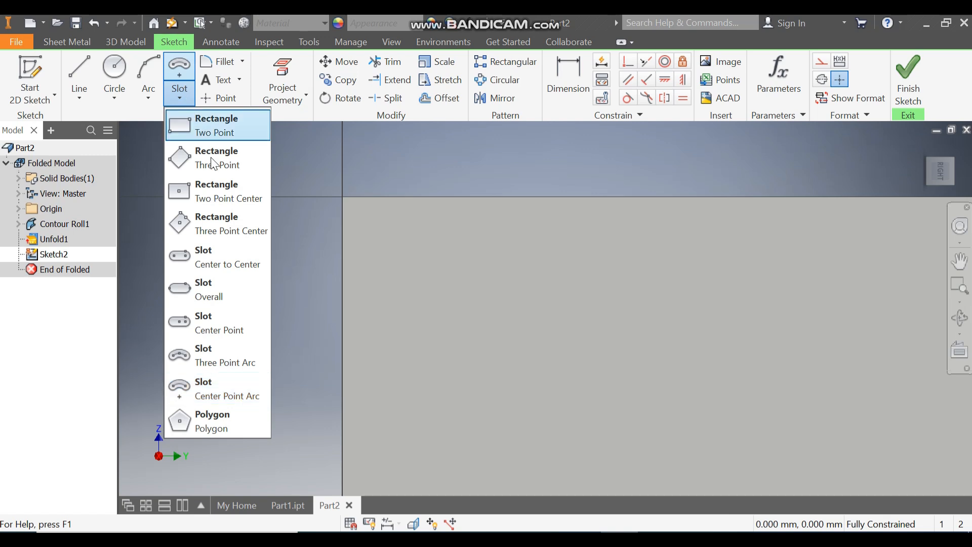
{"action": "left_click", "coordinate": [218, 421]}
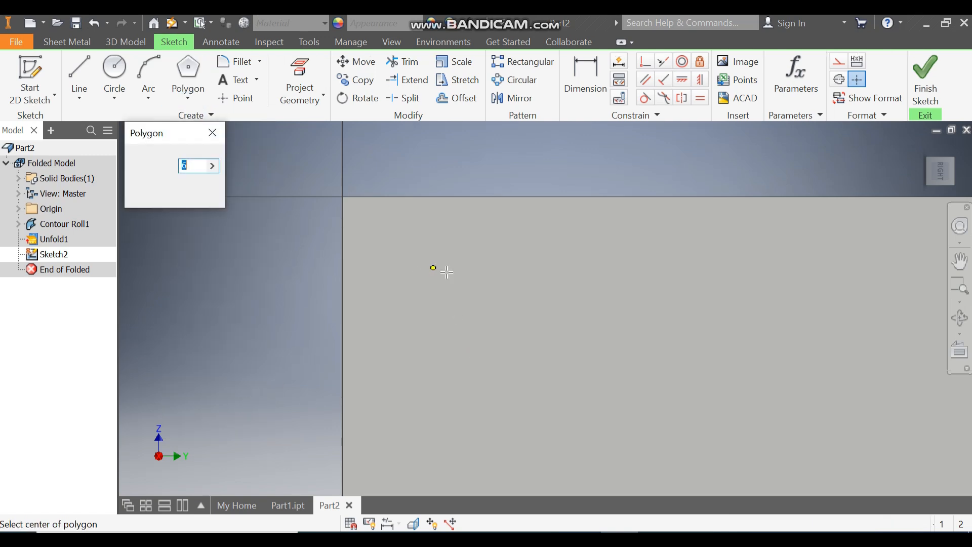
{"action": "left_click", "coordinate": [451, 290]}
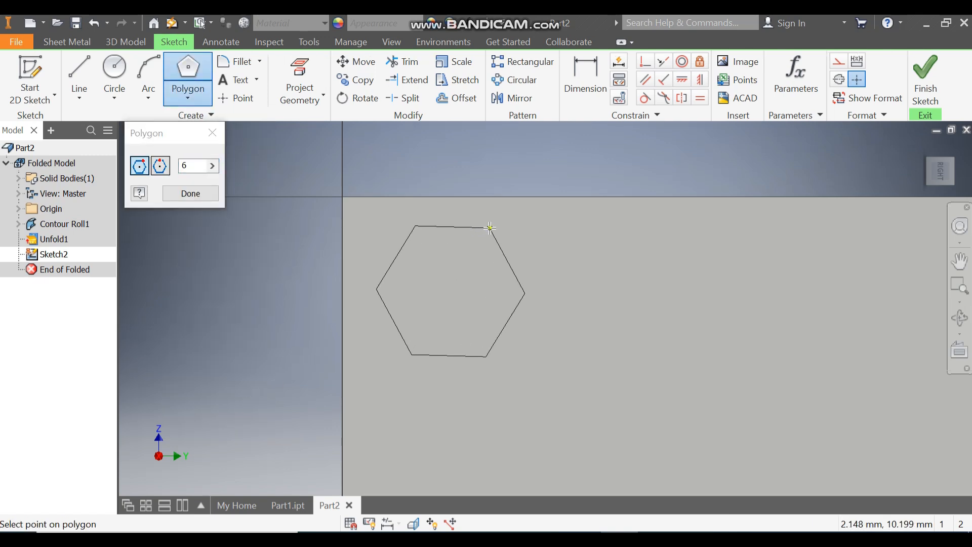
{"action": "left_click", "coordinate": [487, 228]}
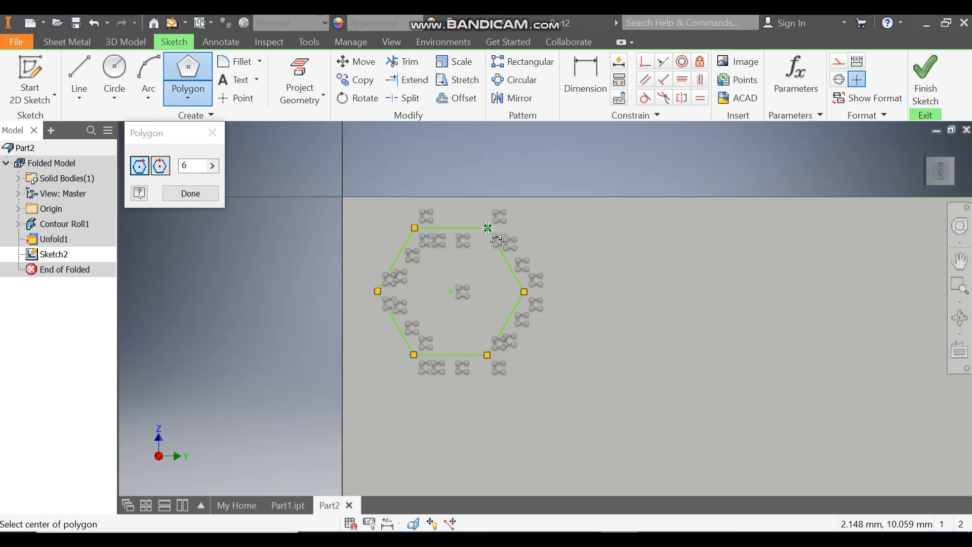
{"action": "key", "text": "Escape"}
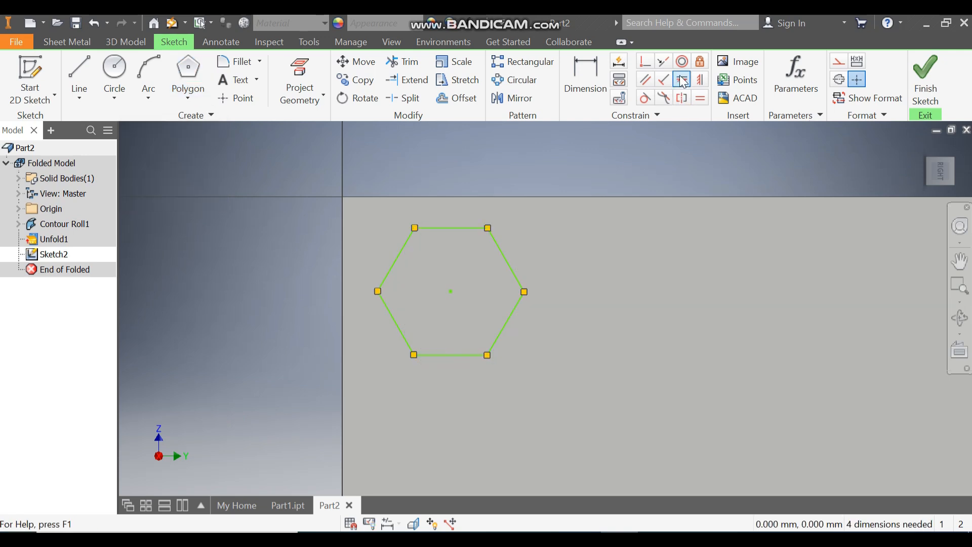
Align the hexagon's centre point with its right-hand vertex using a Vertical constraint
{"action": "left_click", "coordinate": [682, 81]}
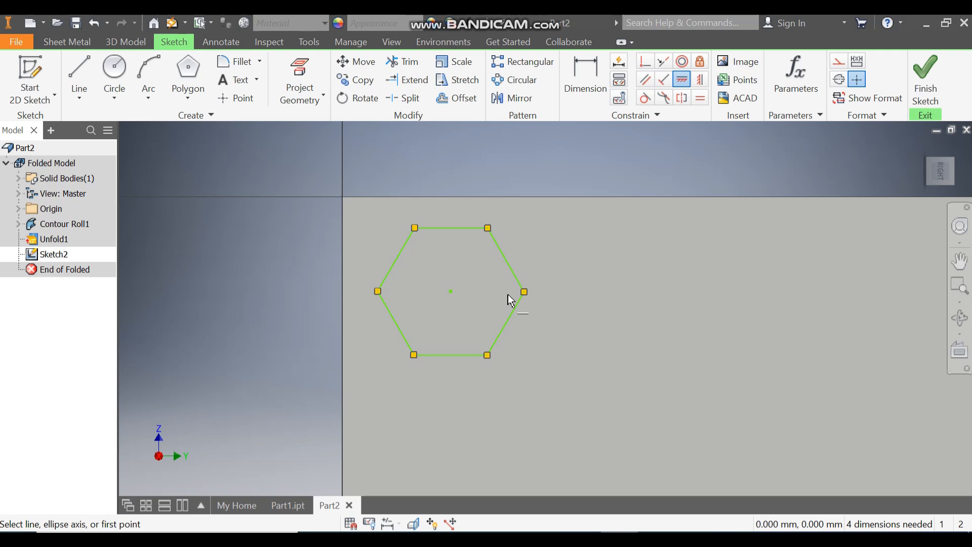
{"action": "left_click", "coordinate": [451, 292]}
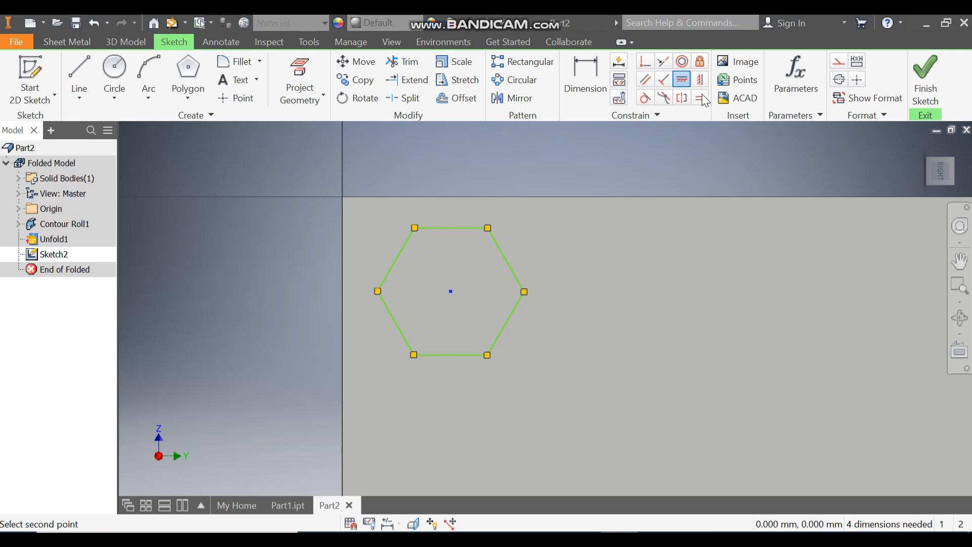
{"action": "left_click", "coordinate": [699, 79]}
{"action": "left_click", "coordinate": [452, 292]}
{"action": "left_click", "coordinate": [524, 293]}
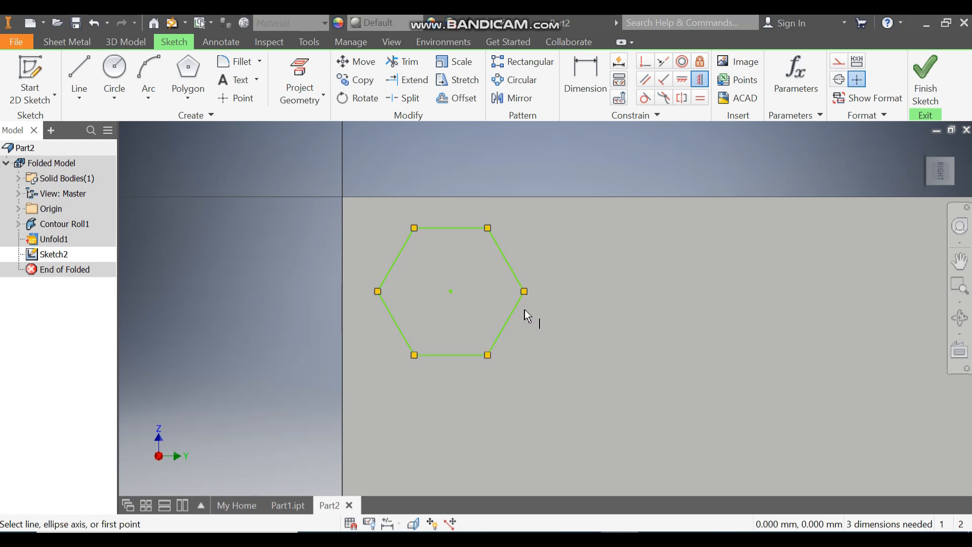
Sketch a line perpendicular from the hexagon's top side to near its centre, continuing with a slanted line to the upper-right side
{"action": "left_click", "coordinate": [77, 71]}
{"action": "left_click", "coordinate": [463, 227]}
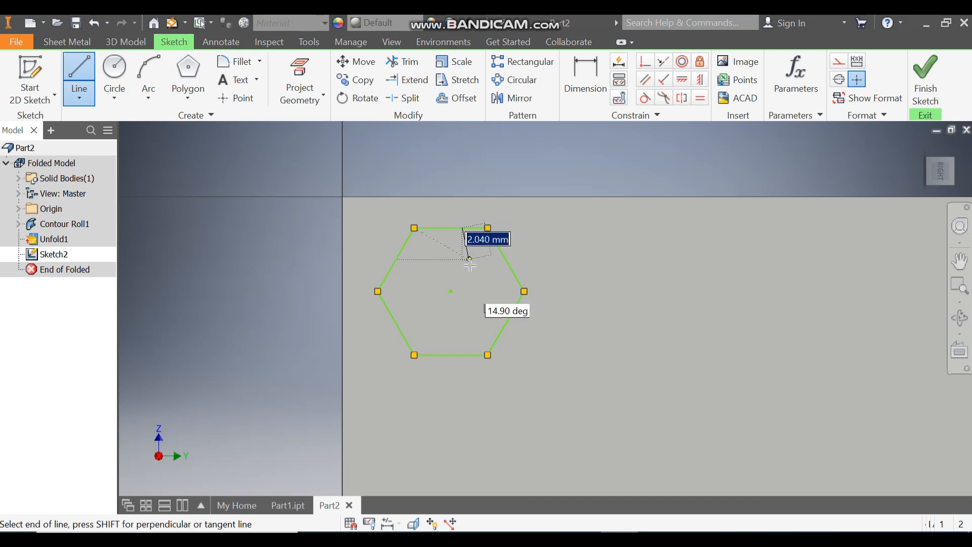
{"action": "left_click", "coordinate": [462, 279]}
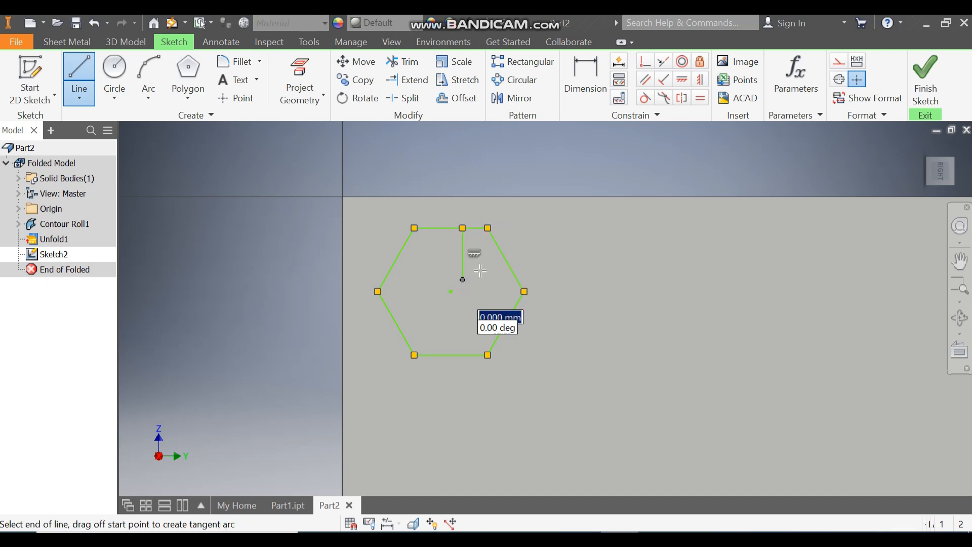
{"action": "double_click", "coordinate": [498, 246]}
{"action": "key", "text": "Escape"}
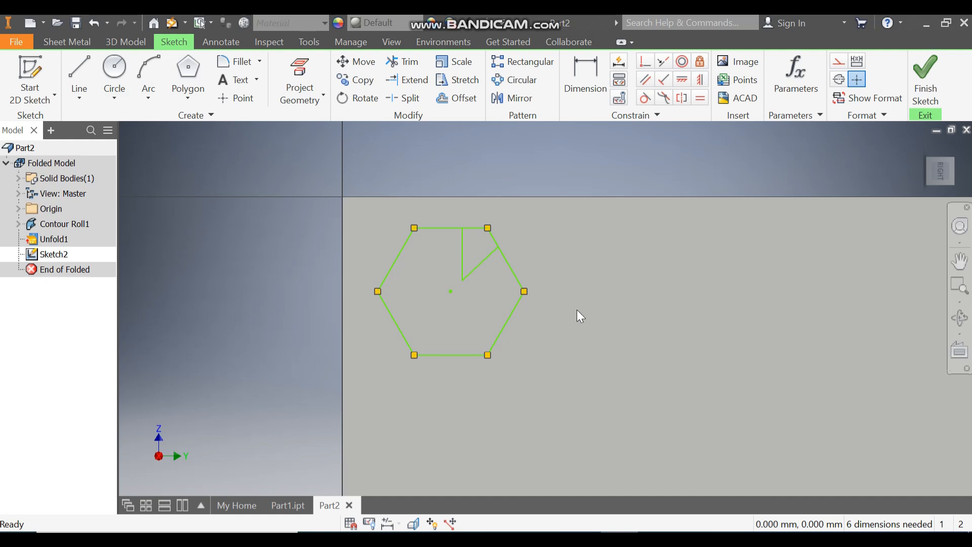
Delete the hexagon's three lower sides and its upper-left side
{"action": "left_click_drag", "start_coordinate": [590, 313], "coordinate": [383, 373]}
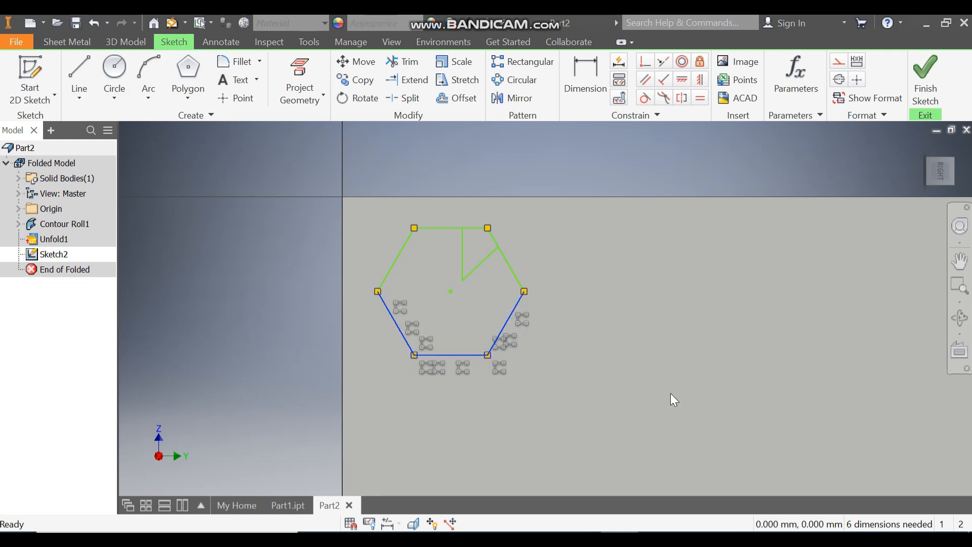
{"action": "key", "text": "Delete"}
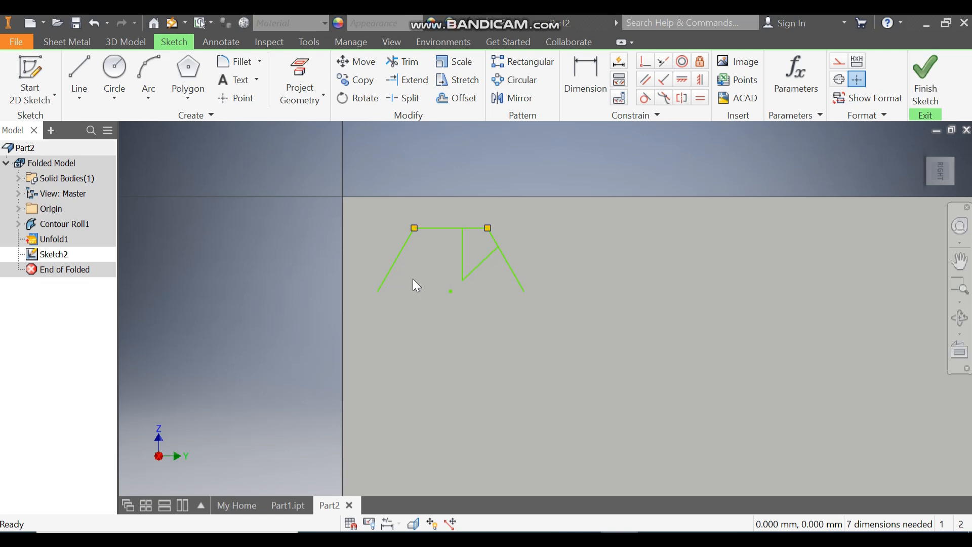
{"action": "left_click", "coordinate": [402, 253]}
{"action": "key", "text": "Delete"}
Convert the hexagon's remaining top and upper-right sides to construction geometry
{"action": "left_click", "coordinate": [438, 228]}
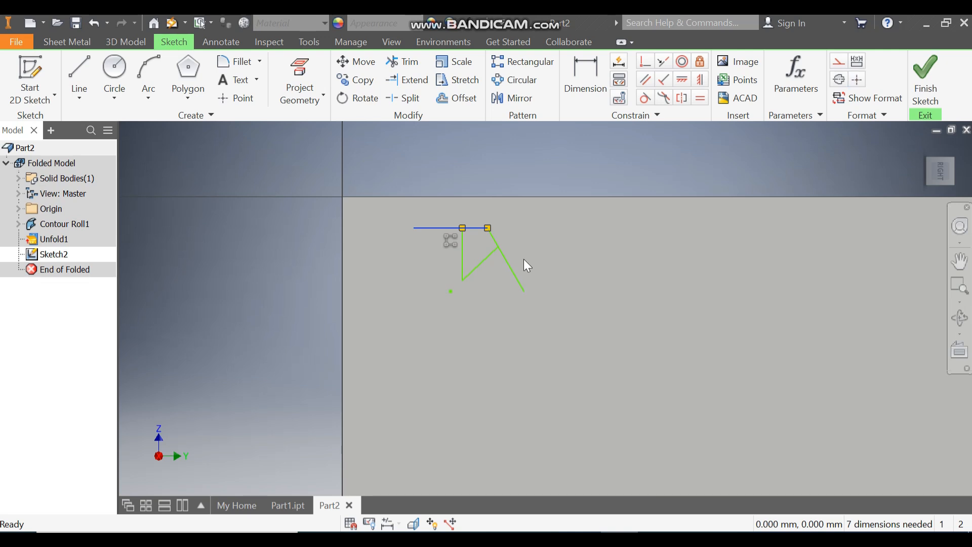
{"action": "left_click", "coordinate": [516, 273], "text": "ctrl"}
{"action": "left_click", "coordinate": [835, 63]}
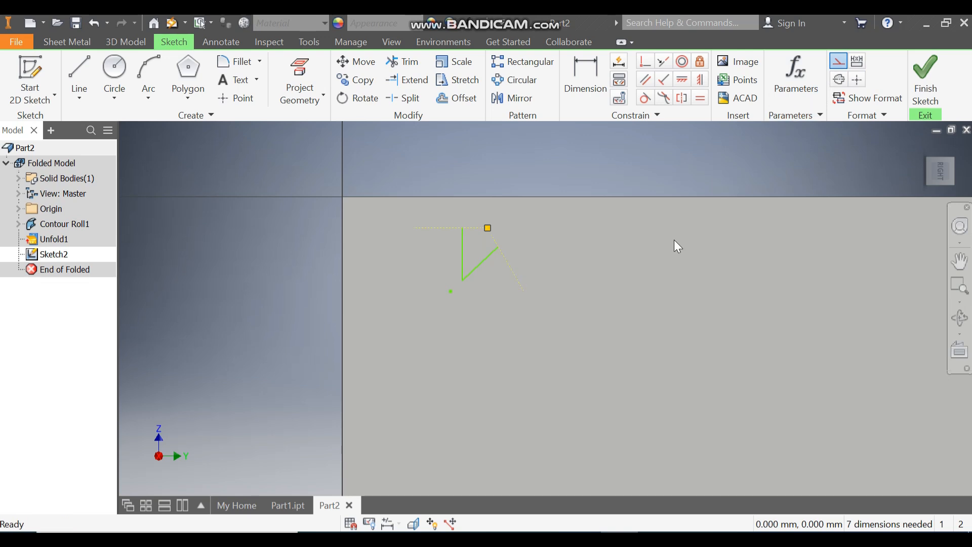
{"action": "left_click", "coordinate": [675, 296]}
Close the petal profile with two lines along the construction sides, joining both inner lines' outer ends to the shared hexagon corner
{"action": "left_click", "coordinate": [79, 71]}
{"action": "scroll", "coordinate": [501, 230], "scroll_direction": "down", "scroll_amount": 3}
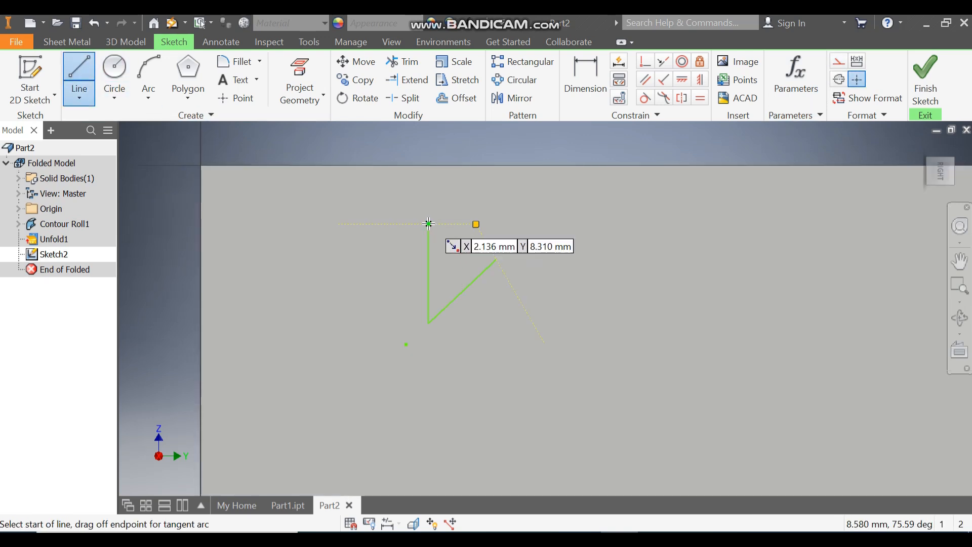
{"action": "left_click", "coordinate": [430, 224]}
{"action": "double_click", "coordinate": [476, 223]}
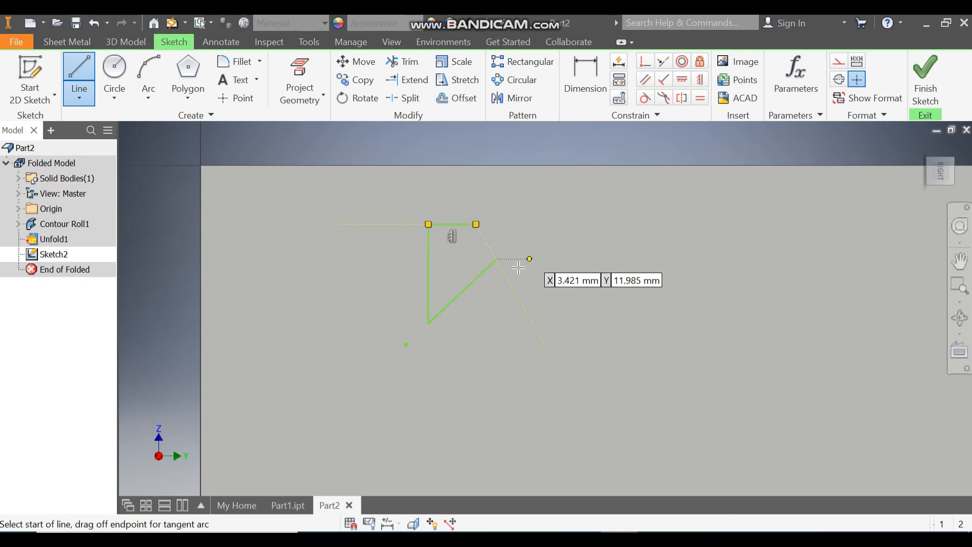
{"action": "left_click", "coordinate": [495, 259]}
{"action": "double_click", "coordinate": [475, 224]}
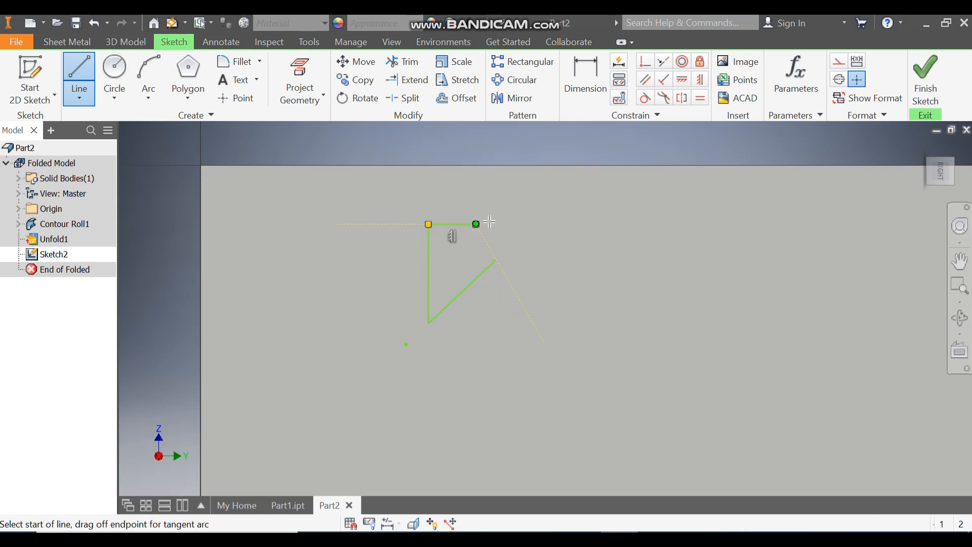
{"action": "key", "text": "Escape"}
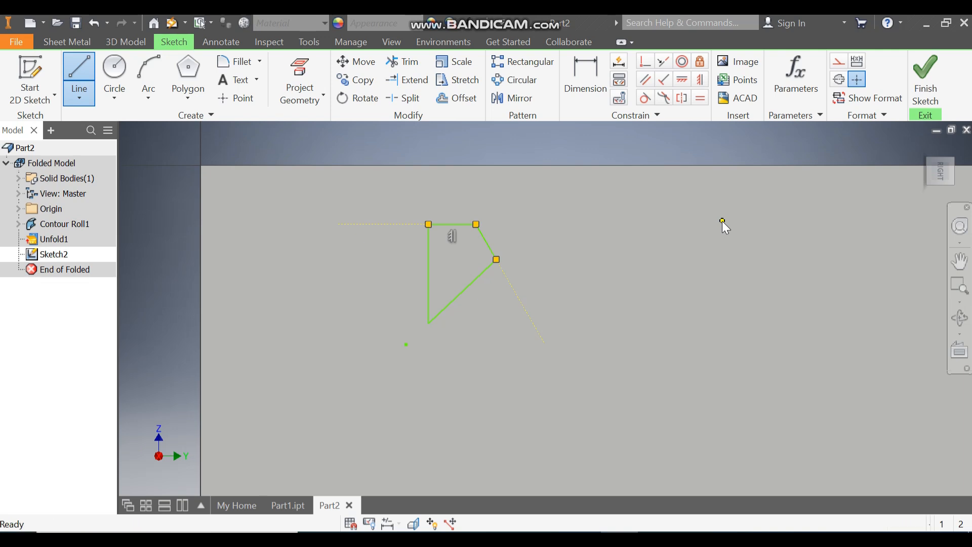
{"action": "left_click", "coordinate": [701, 102]}
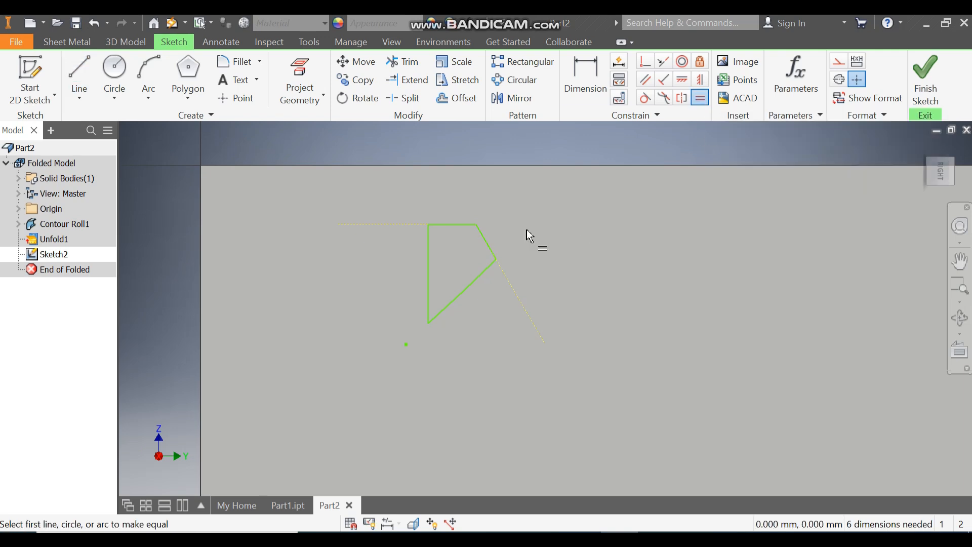
{"action": "left_click", "coordinate": [456, 224]}
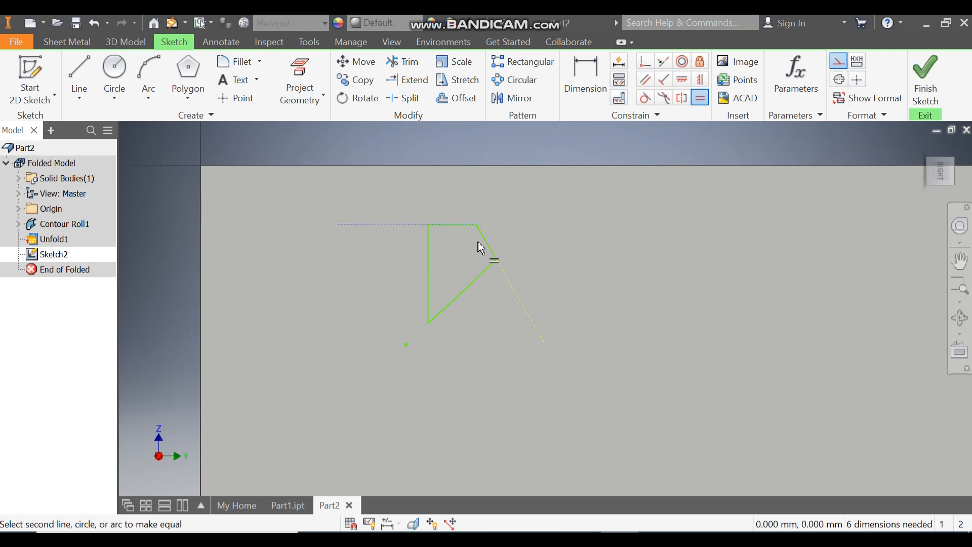
{"action": "key", "text": "Escape"}
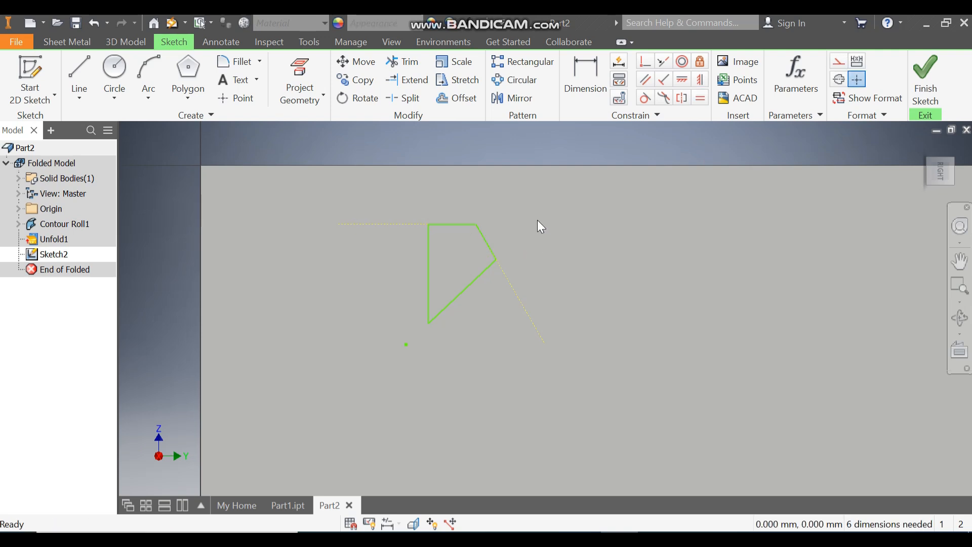
Delete the two remaining hexagon construction sides along the petal profile's top and upper-right edges
{"action": "left_click", "coordinate": [380, 224]}
{"action": "key", "text": "Delete"}
{"action": "left_click", "coordinate": [513, 290]}
{"action": "key", "text": "Delete"}
Make the petal's two short outer lines equal in length, and its two long inner lines equal to each other
{"action": "left_click", "coordinate": [700, 98]}
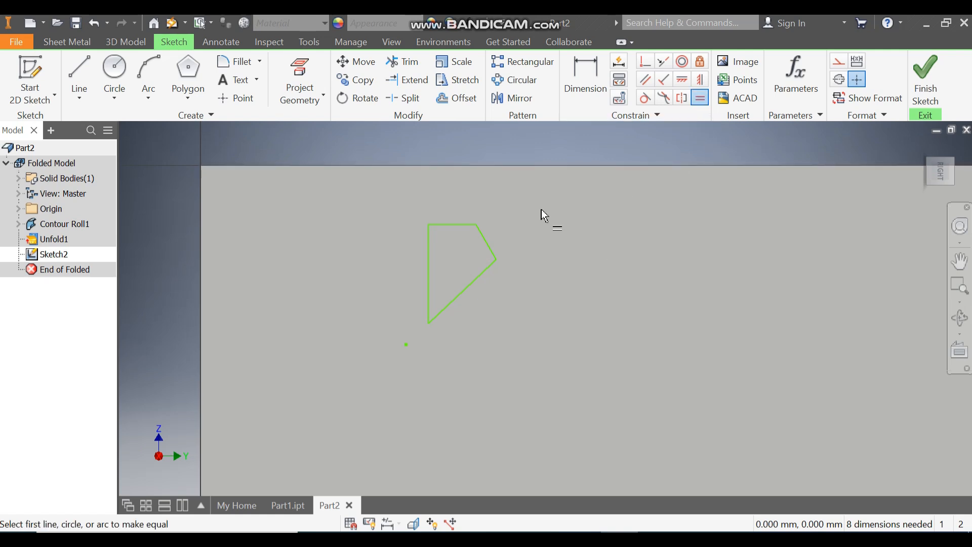
{"action": "left_click", "coordinate": [463, 225]}
{"action": "left_click", "coordinate": [484, 238]}
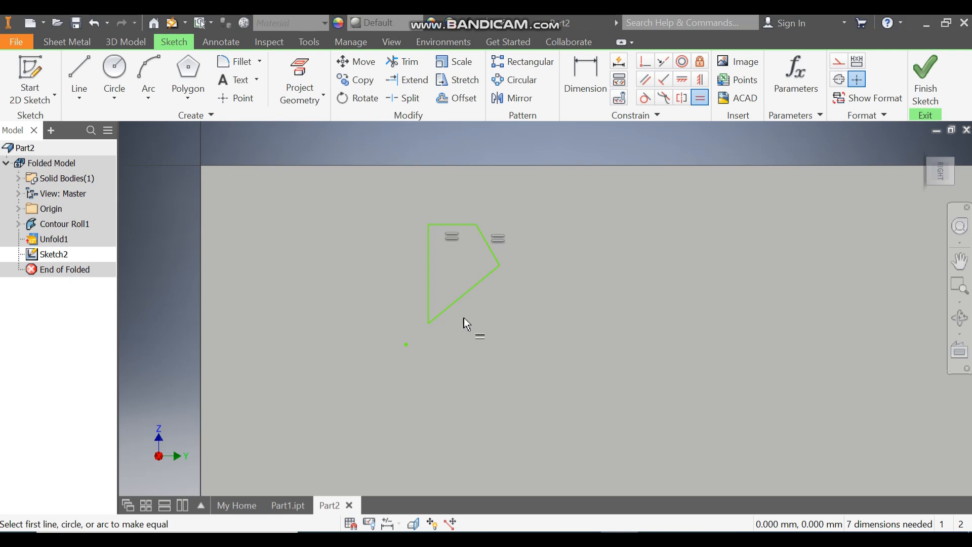
{"action": "left_click", "coordinate": [462, 297]}
{"action": "left_click", "coordinate": [428, 284]}
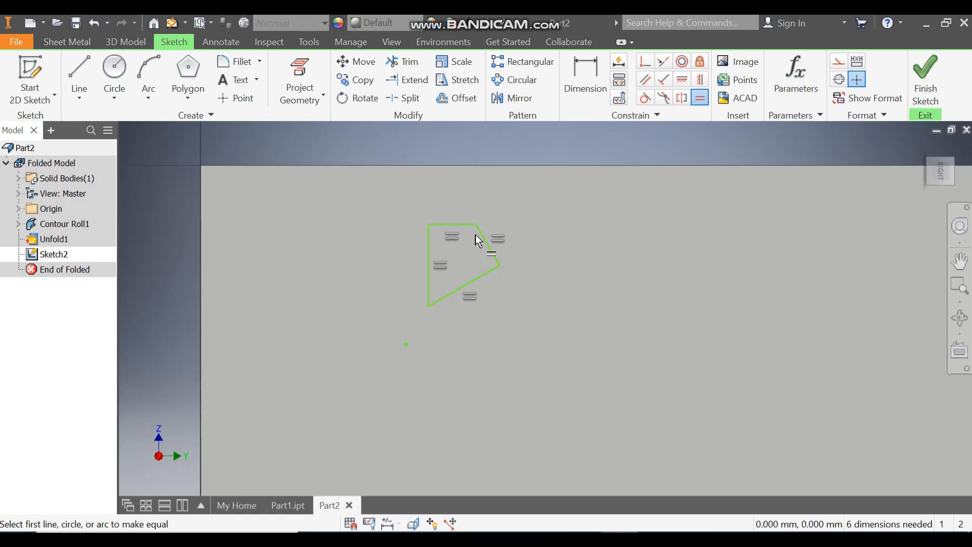
{"action": "key", "text": "Escape"}
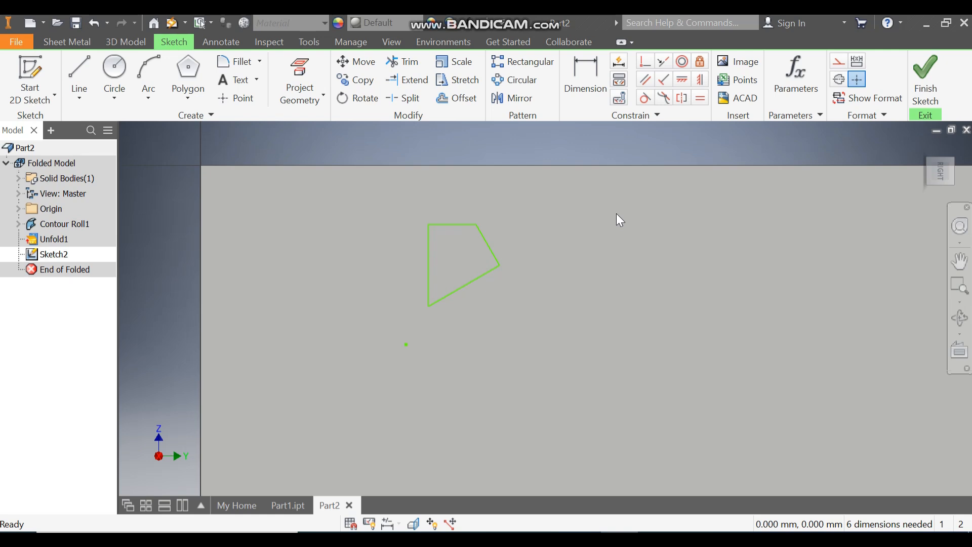
Dimension the petal's short horizontal top line at 2 mm
{"action": "left_click", "coordinate": [585, 76]}
{"action": "left_click", "coordinate": [456, 224]}
{"action": "left_click", "coordinate": [461, 202]}
{"action": "type", "text": "2"}
{"action": "key", "text": "Return"}
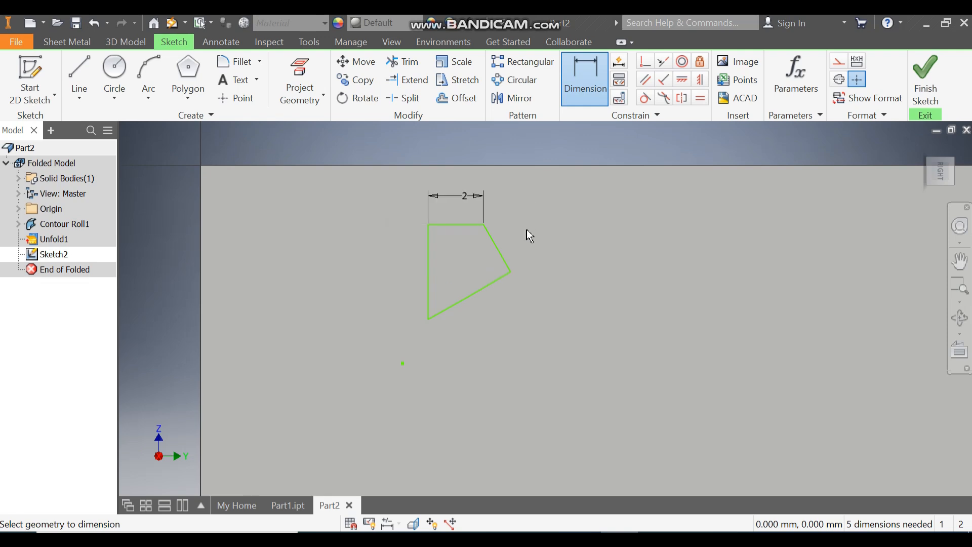
Add an aligned dimension of 3.5 mm to the petal's long slanted lower line
{"action": "left_click", "coordinate": [477, 290]}
{"action": "right_click", "coordinate": [493, 324]}
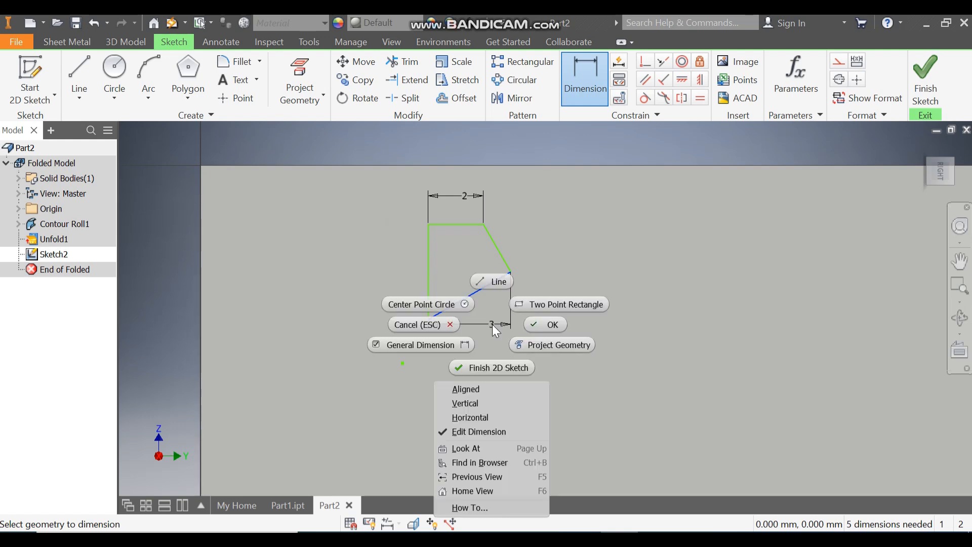
{"action": "left_click", "coordinate": [495, 389]}
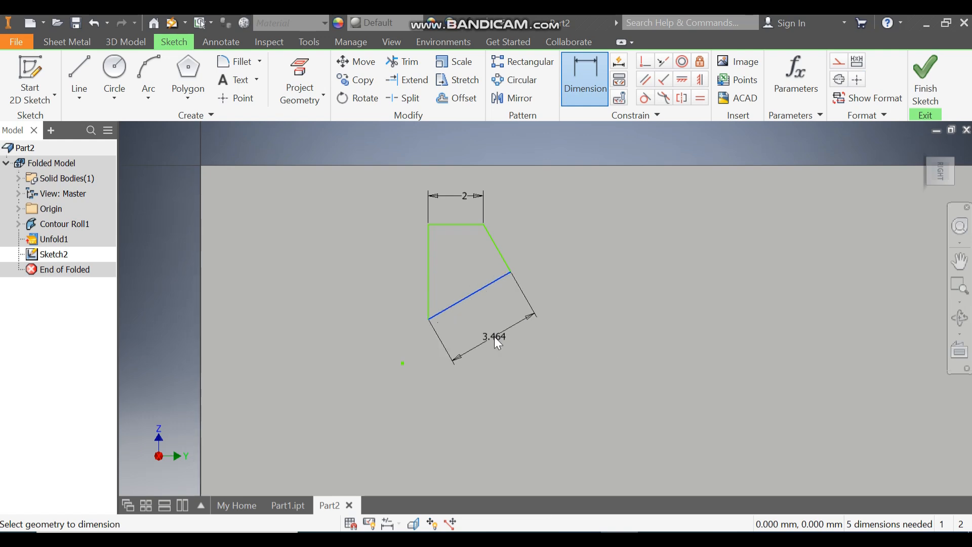
{"action": "left_click", "coordinate": [495, 336]}
{"action": "type", "text": "3.5"}
{"action": "key", "text": "Return"}
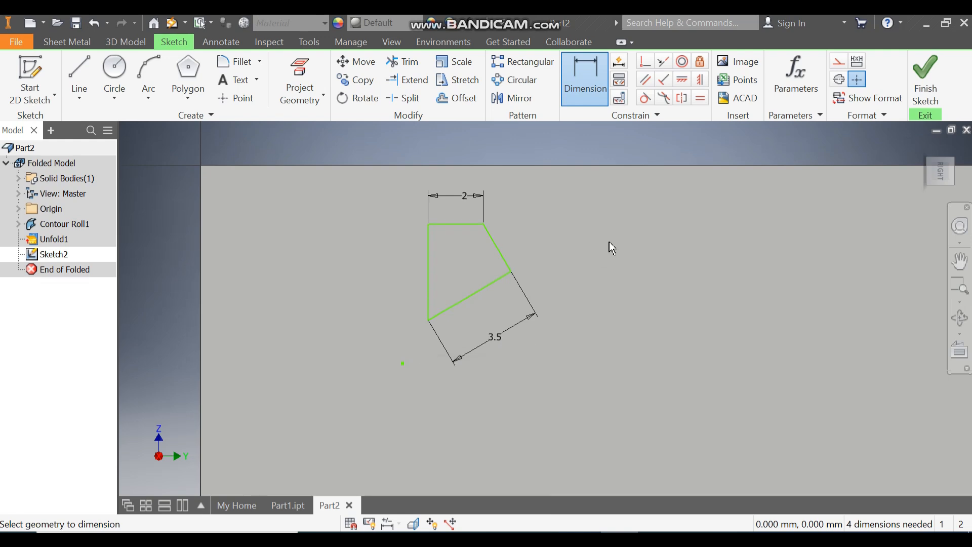
Dimension the petal's vertical line 5 mm from the sheet's left edge
{"action": "left_click", "coordinate": [429, 261]}
{"action": "left_click", "coordinate": [201, 267]}
{"action": "left_click", "coordinate": [355, 227]}
{"action": "left_click", "coordinate": [320, 198]}
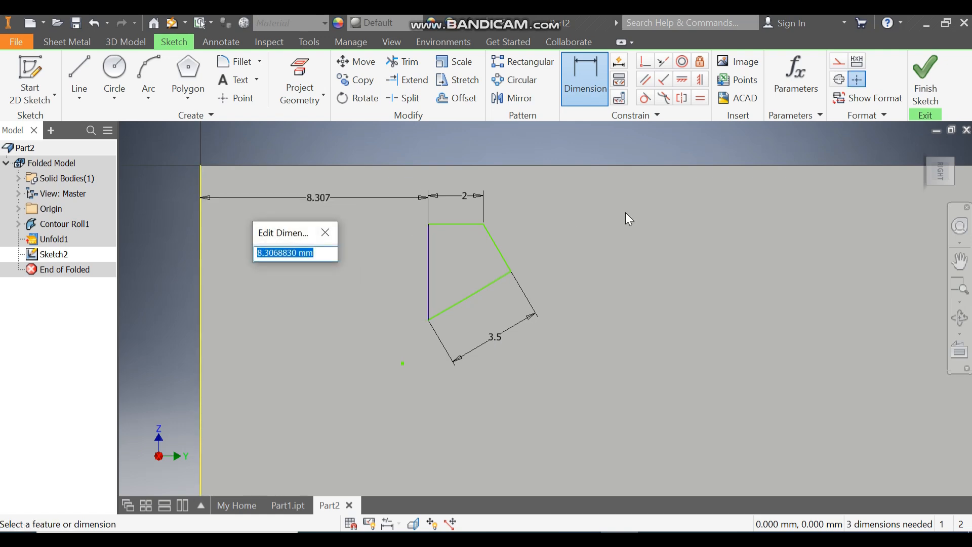
{"action": "type", "text": "5"}
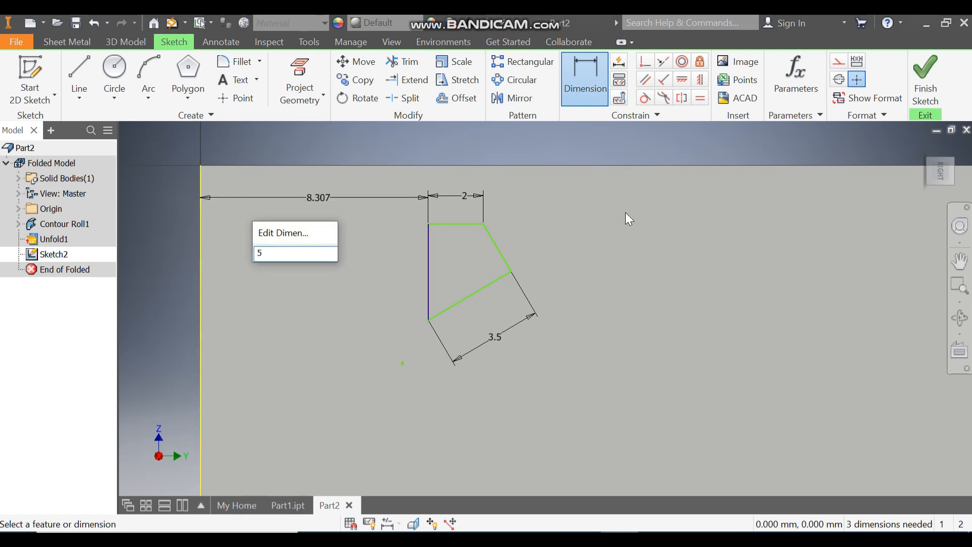
{"action": "key", "text": "Return"}
Dimension the petal's top line 2.5 mm below the sheet's upper edge
{"action": "left_click", "coordinate": [379, 225]}
{"action": "left_click", "coordinate": [425, 164]}
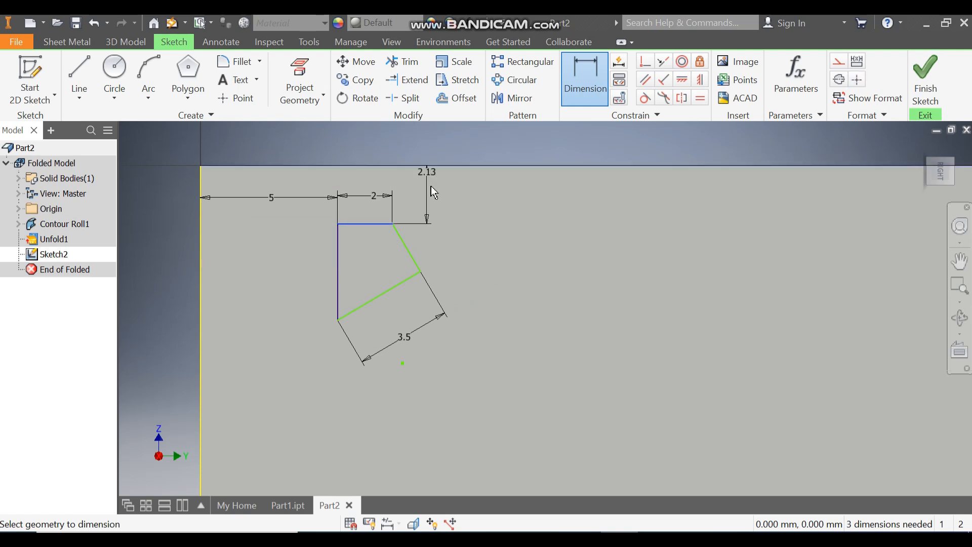
{"action": "left_click", "coordinate": [435, 196]}
{"action": "type", "text": "2.5"}
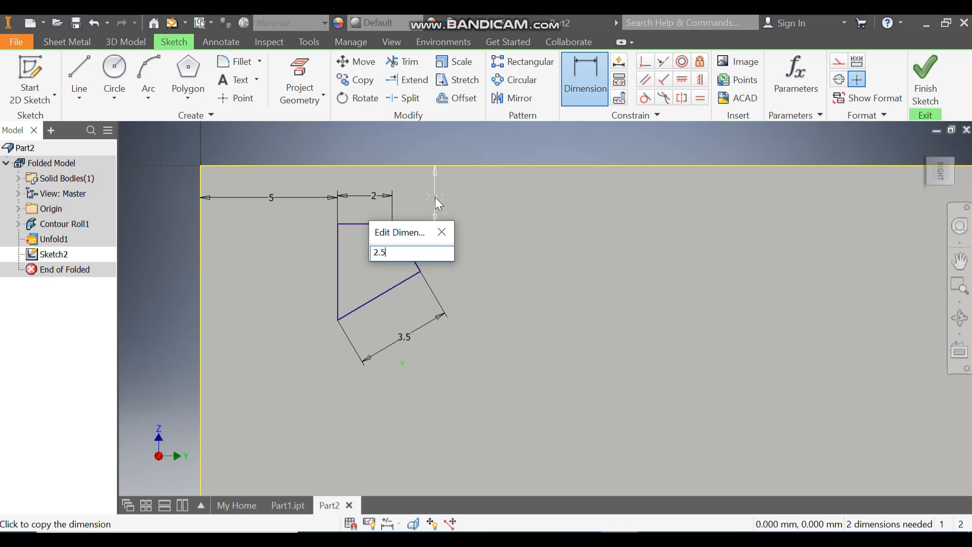
{"action": "key", "text": "Return"}
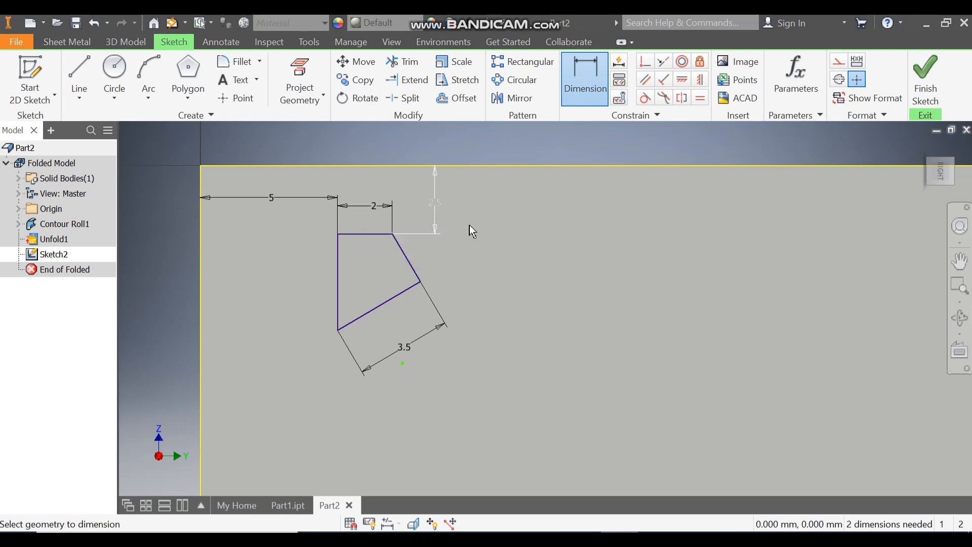
{"action": "middle_click_drag", "start_coordinate": [447, 326], "coordinate": [571, 314]}
{"action": "scroll", "coordinate": [552, 356], "scroll_direction": "down", "scroll_amount": 1}
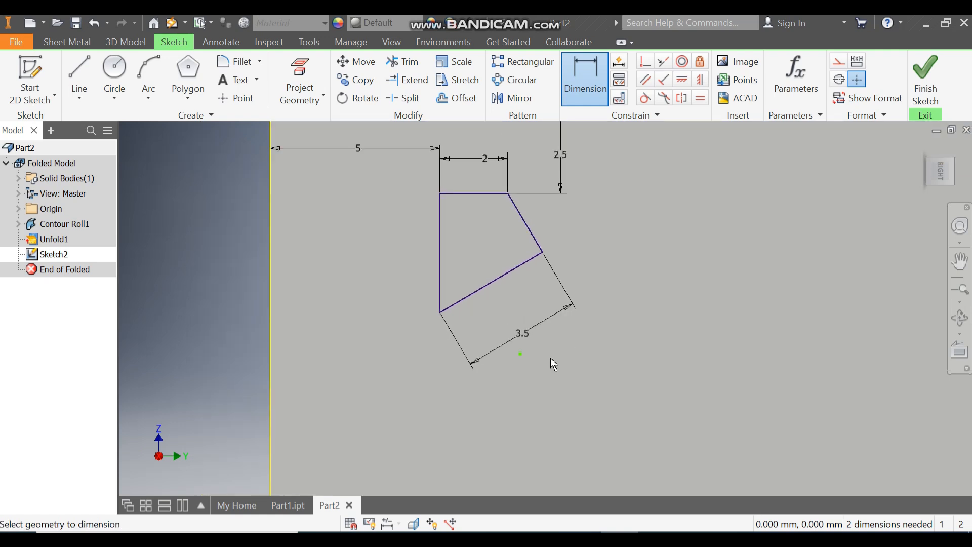
{"action": "key", "text": "Escape"}
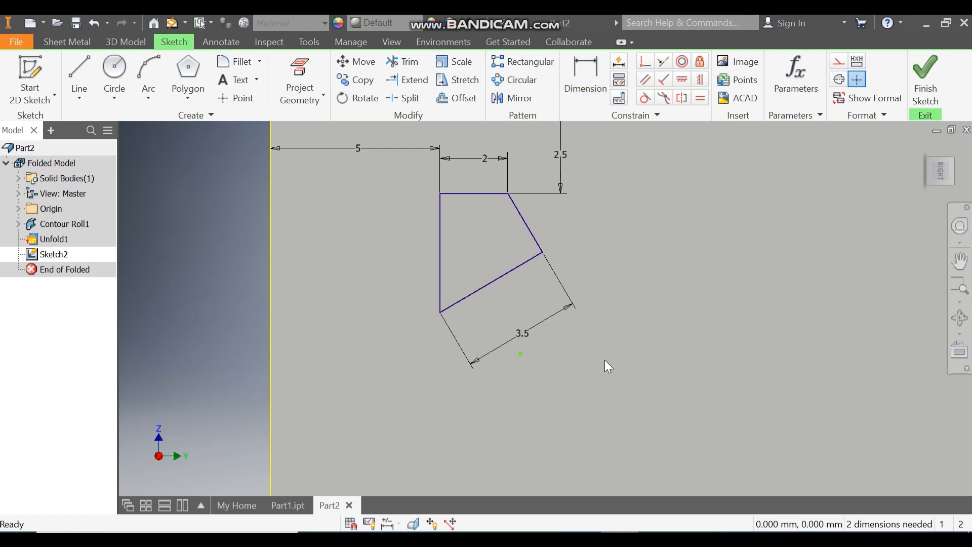
Move the loose center point to the left of the petal and dimension it 0.325 mm vertically below the petal's lower corner
{"action": "left_click_drag", "start_coordinate": [520, 353], "coordinate": [384, 350]}
{"action": "left_click", "coordinate": [592, 76]}
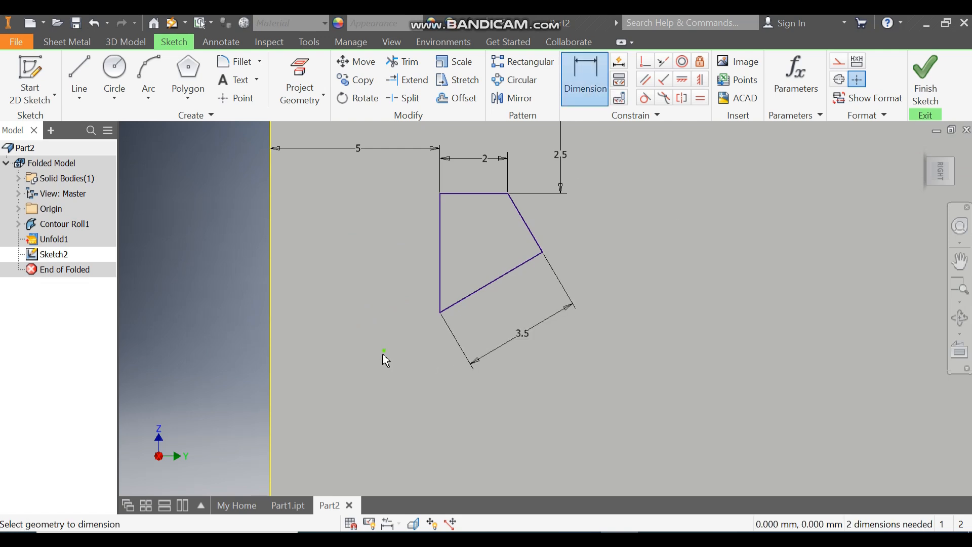
{"action": "left_click", "coordinate": [440, 311]}
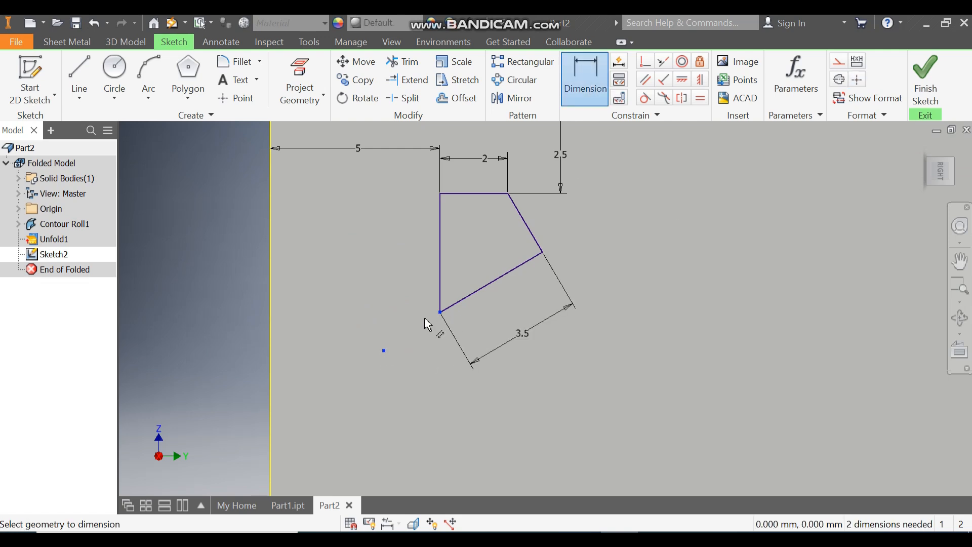
{"action": "left_click", "coordinate": [347, 329]}
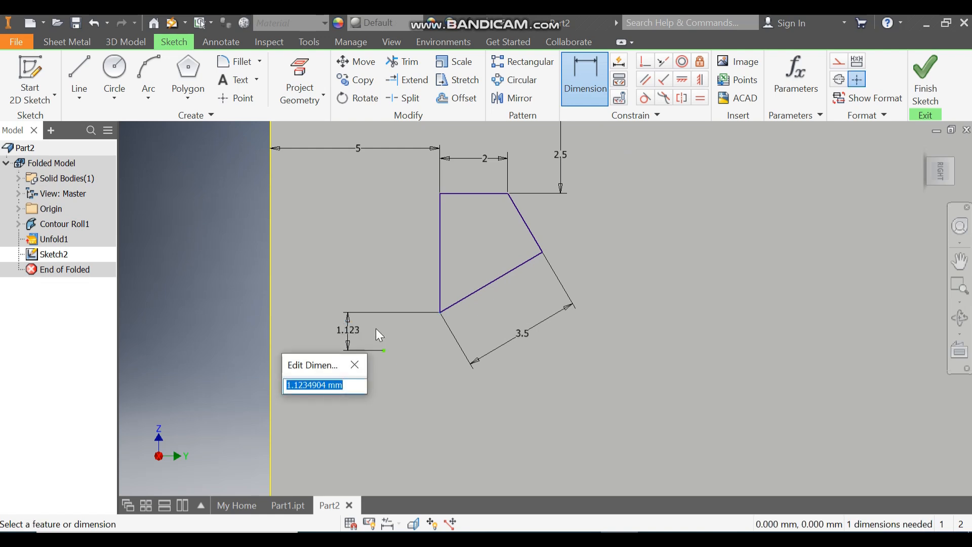
{"action": "type", "text": "0.325"}
{"action": "key", "text": "Return"}
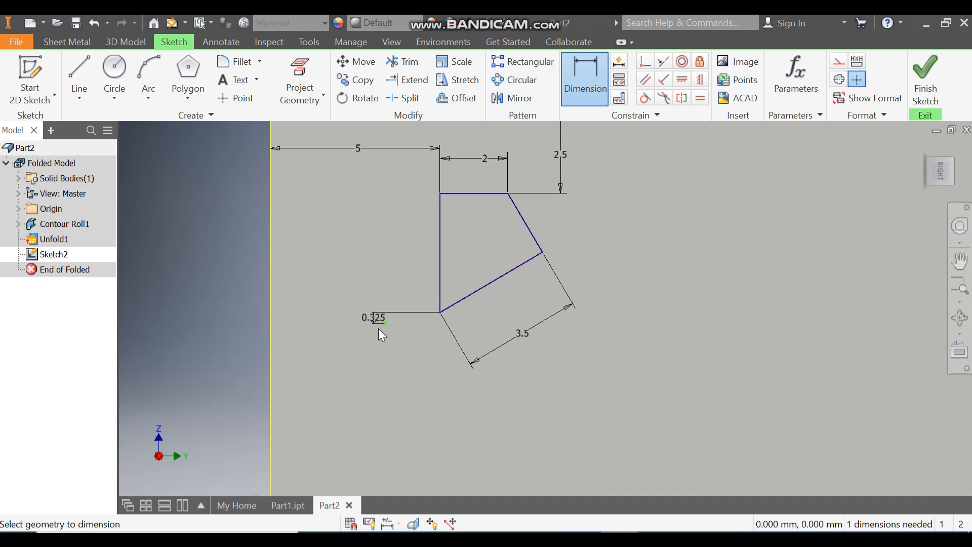
Dimension the center point's horizontal distance from the petal's vertical line at 0.2 mm
{"action": "left_click", "coordinate": [438, 245]}
{"action": "left_click", "coordinate": [384, 324]}
{"action": "left_click", "coordinate": [412, 268]}
{"action": "type", "text": "0"}
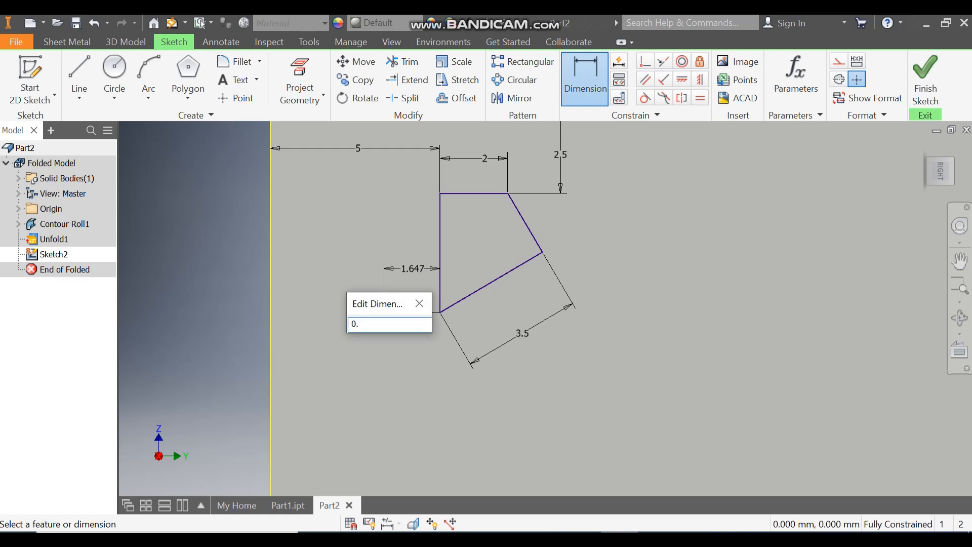
{"action": "type", "text": ".2"}
{"action": "key", "text": "Return"}
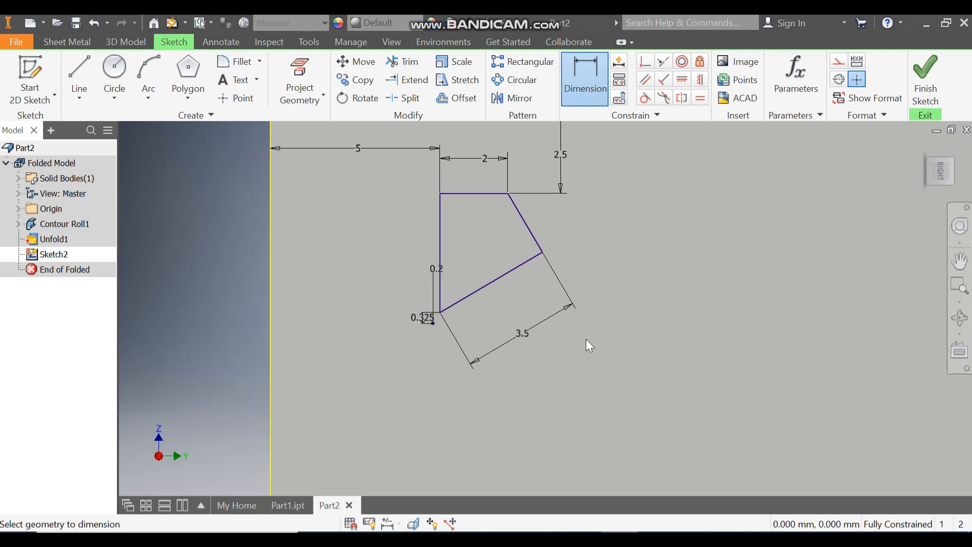
{"action": "key", "text": "Escape"}
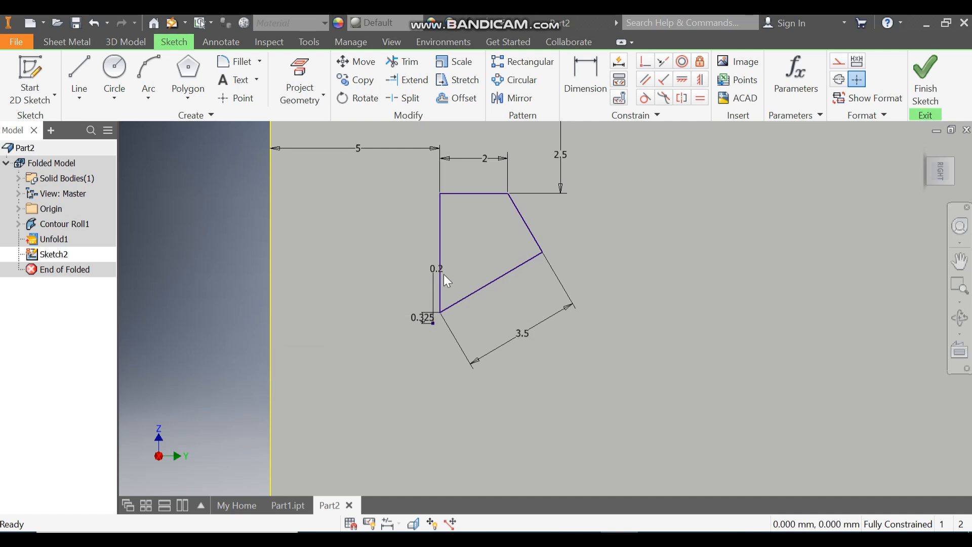
Reposition the 0.2 mm and 0.325 mm dimension texts clear of the petal's outline
{"action": "left_click_drag", "start_coordinate": [438, 271], "coordinate": [466, 272]}
{"action": "scroll", "coordinate": [432, 316], "scroll_direction": "up", "scroll_amount": 3}
{"action": "left_click_drag", "start_coordinate": [432, 316], "coordinate": [333, 309]}
{"action": "scroll", "coordinate": [438, 334], "scroll_direction": "down", "scroll_amount": 3}
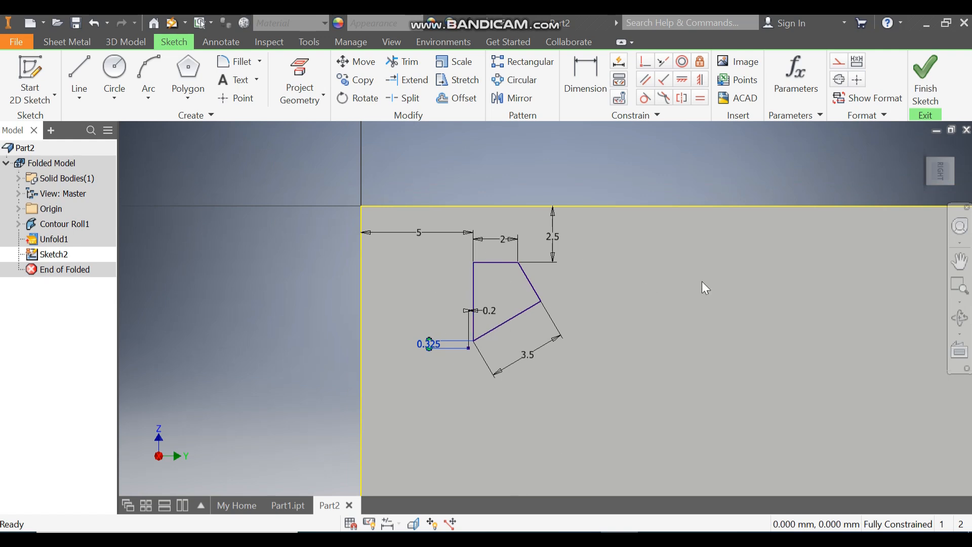
{"action": "left_click", "coordinate": [549, 168]}
Fillet all four corners of the petal profile with a 0.4 mm radius
{"action": "left_click", "coordinate": [236, 64]}
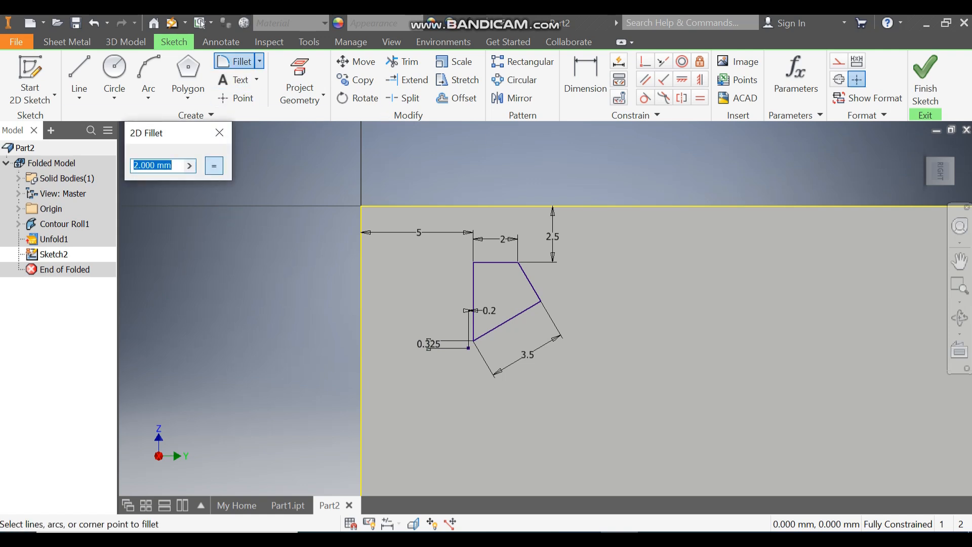
{"action": "type", "text": "0.4"}
{"action": "scroll", "coordinate": [485, 266], "scroll_direction": "up", "scroll_amount": 3}
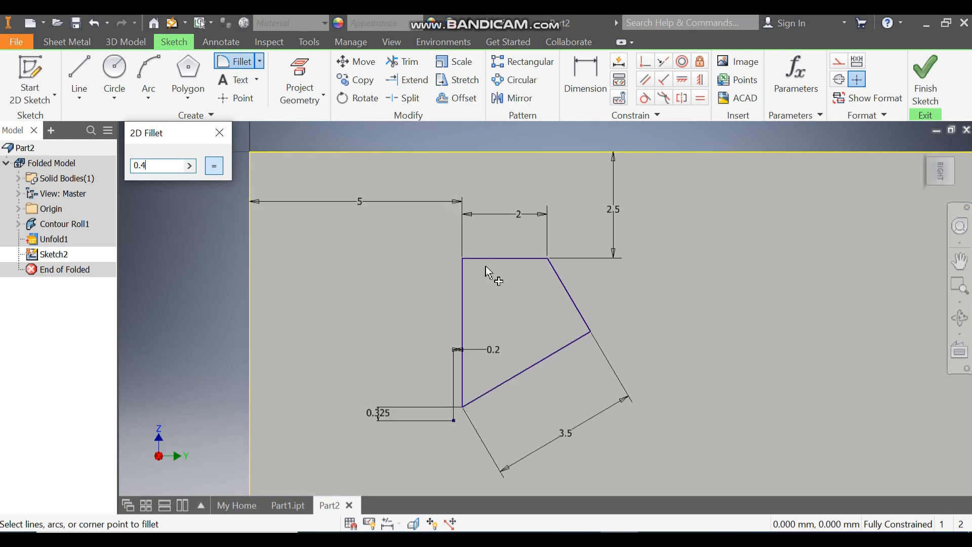
{"action": "left_click", "coordinate": [490, 260]}
{"action": "left_click", "coordinate": [461, 273]}
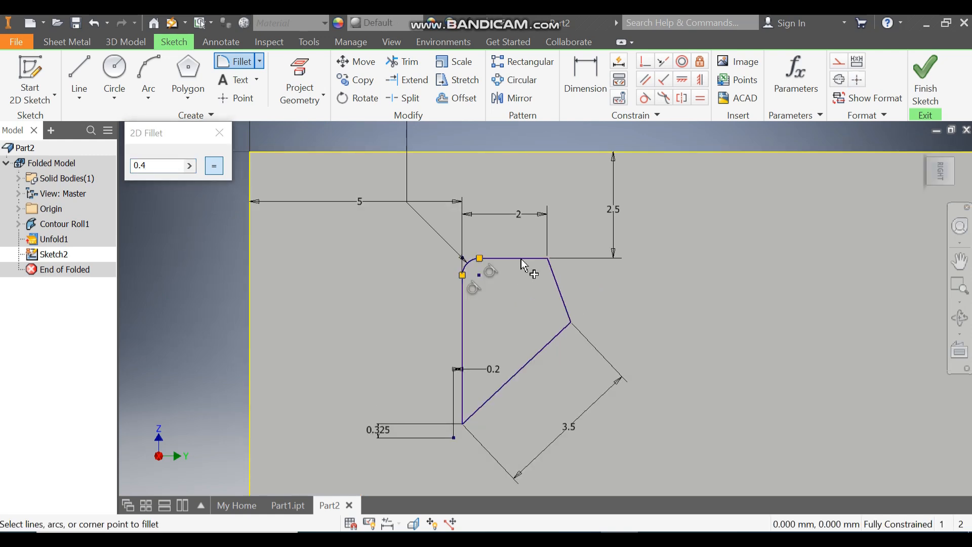
{"action": "left_click", "coordinate": [525, 259]}
{"action": "left_click", "coordinate": [556, 277]}
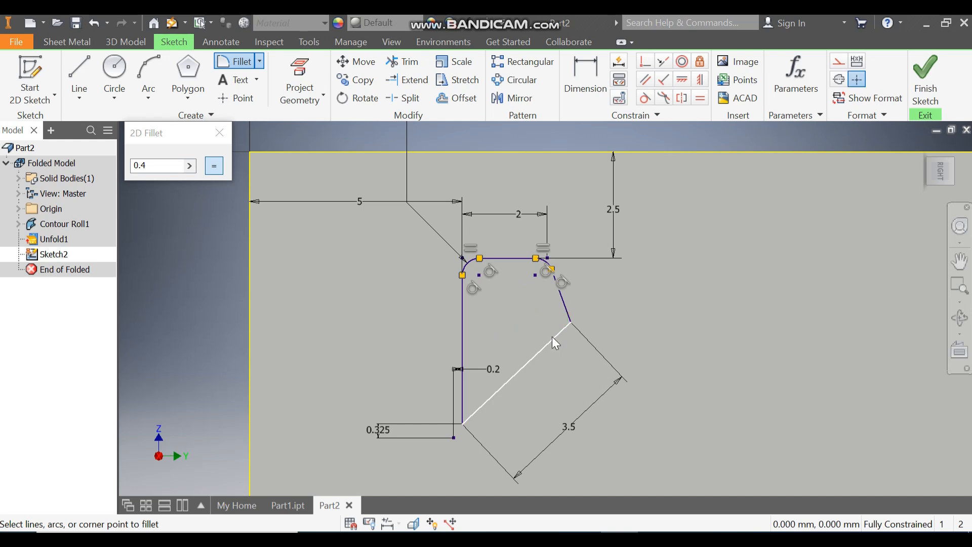
{"action": "left_click", "coordinate": [570, 319]}
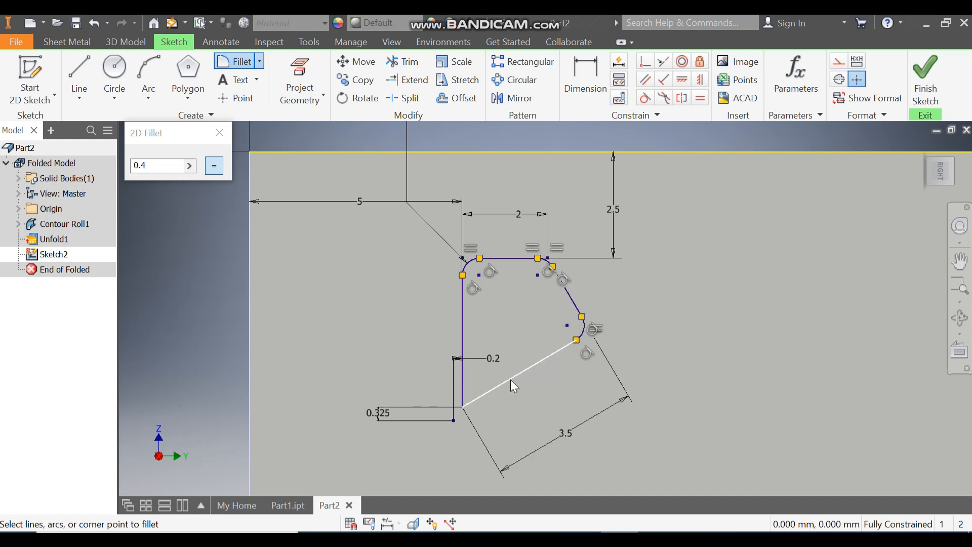
{"action": "left_click", "coordinate": [462, 375]}
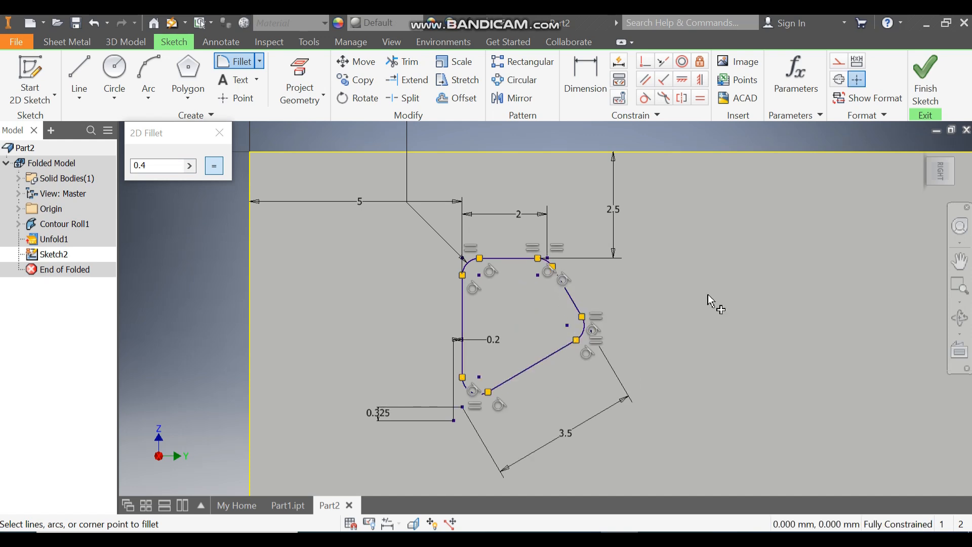
{"action": "key", "text": "Escape"}
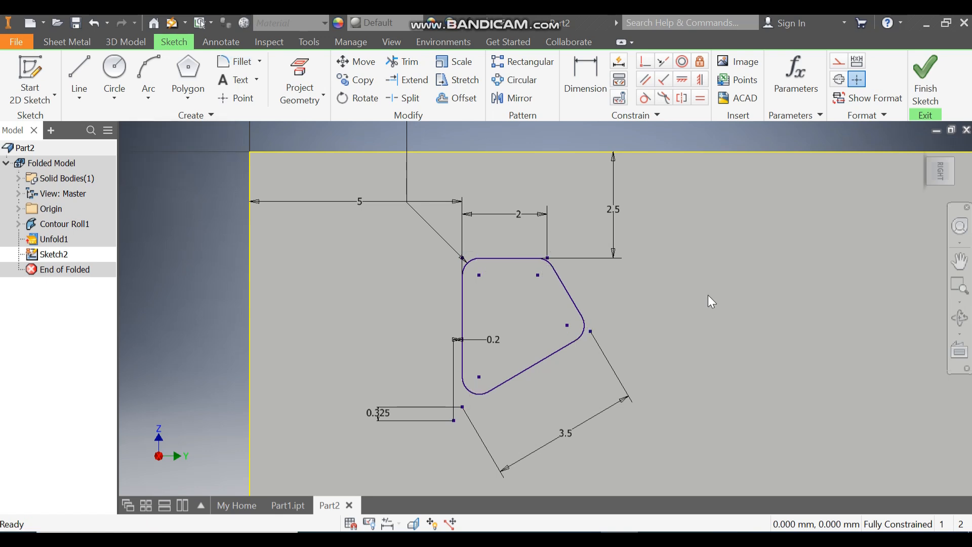
Circularly pattern the rounded petal six times over 360 degrees about the loose center point and finish the sketch
{"action": "scroll", "coordinate": [648, 252], "scroll_direction": "up", "scroll_amount": 2}
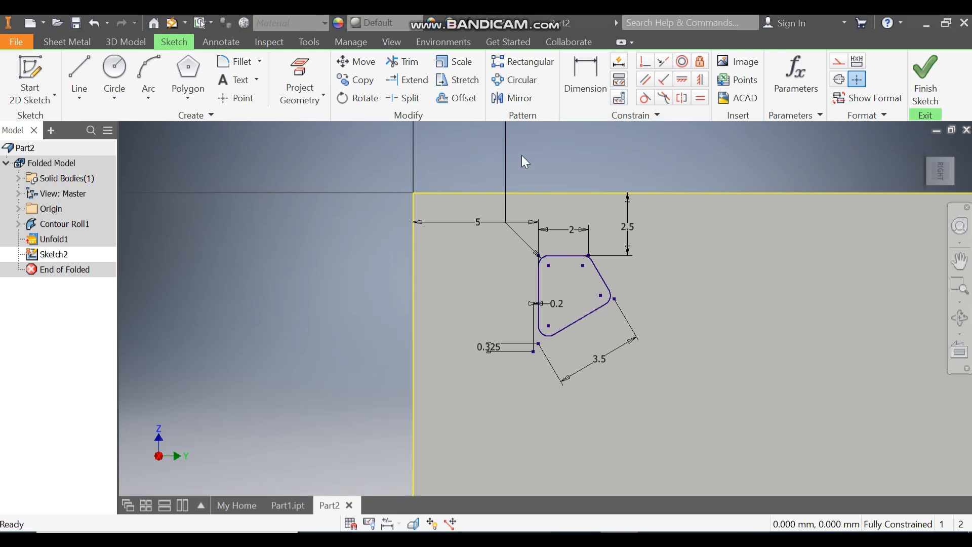
{"action": "left_click", "coordinate": [525, 86]}
{"action": "mouse_move", "coordinate": [640, 238]}
{"action": "left_mouse_down"}
{"action": "mouse_move", "coordinate": [560, 317]}
{"action": "mouse_move", "coordinate": [545, 348]}
{"action": "left_mouse_up"}
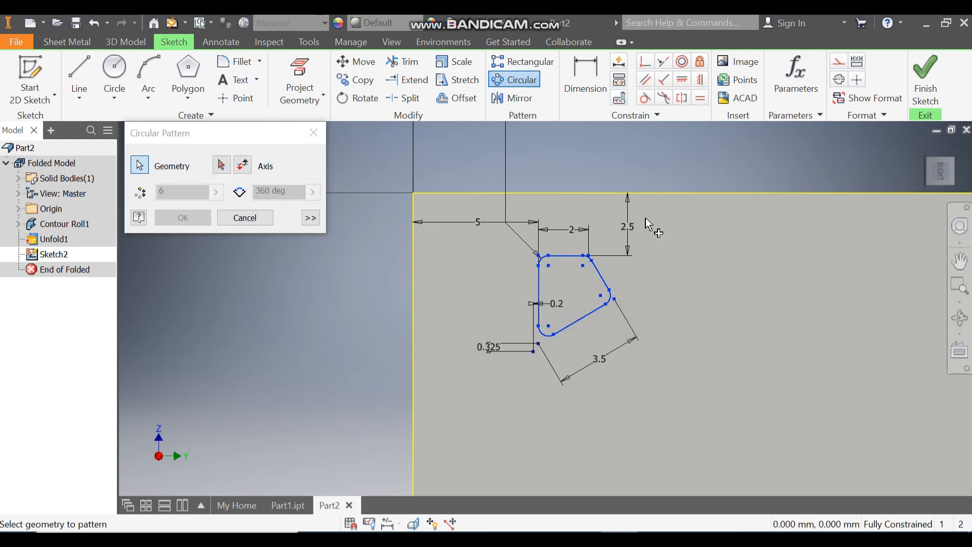
{"action": "left_click", "coordinate": [222, 166]}
{"action": "scroll", "coordinate": [628, 357], "scroll_direction": "up", "scroll_amount": 4}
{"action": "scroll", "coordinate": [610, 350], "scroll_direction": "down", "scroll_amount": 2}
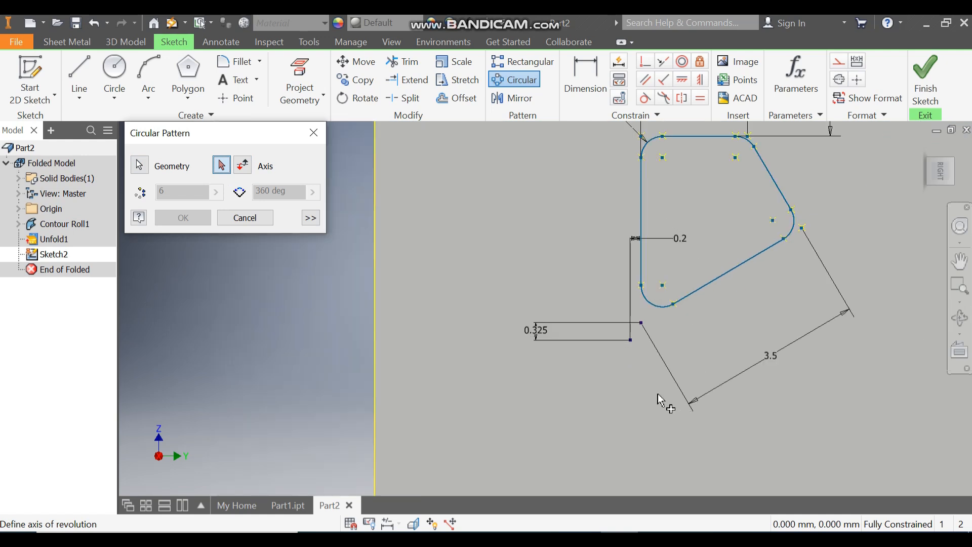
{"action": "left_click", "coordinate": [631, 340]}
{"action": "scroll", "coordinate": [559, 266], "scroll_direction": "down", "scroll_amount": 3}
{"action": "scroll", "coordinate": [602, 332], "scroll_direction": "up", "scroll_amount": 3}
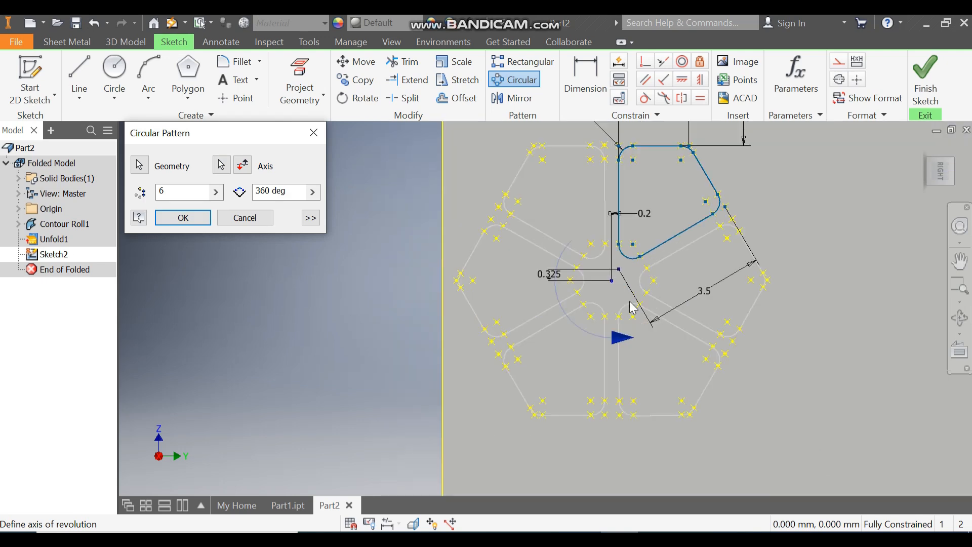
{"action": "middle_click_drag", "start_coordinate": [680, 299], "coordinate": [630, 323]}
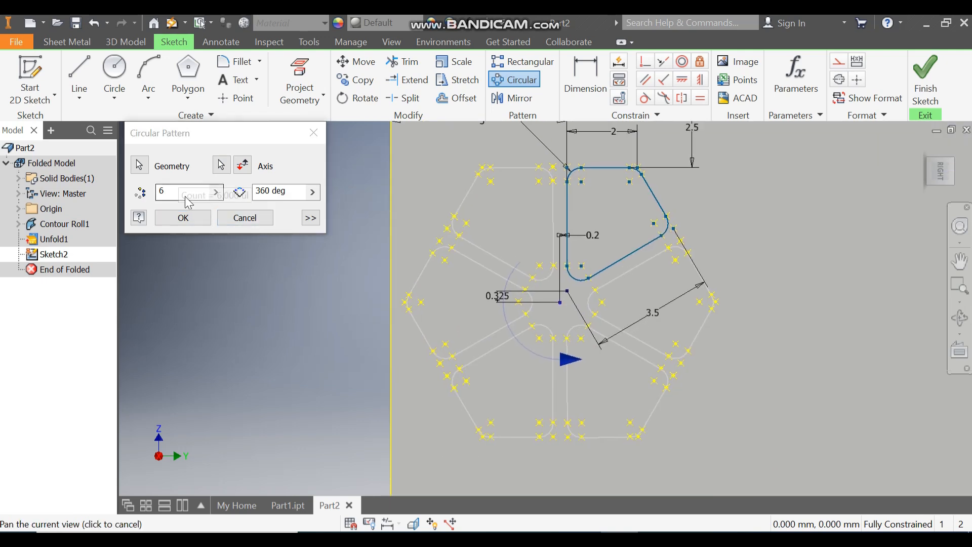
{"action": "left_click", "coordinate": [186, 217]}
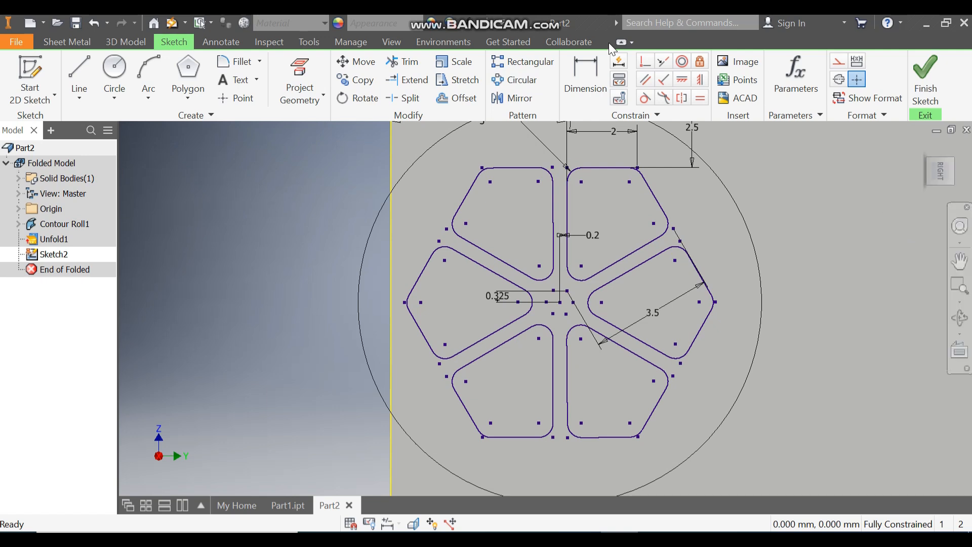
{"action": "scroll", "coordinate": [473, 263], "scroll_direction": "down", "scroll_amount": 5}
{"action": "scroll", "coordinate": [527, 298], "scroll_direction": "up", "scroll_amount": 4}
{"action": "middle_click_drag", "start_coordinate": [538, 317], "coordinate": [580, 329]}
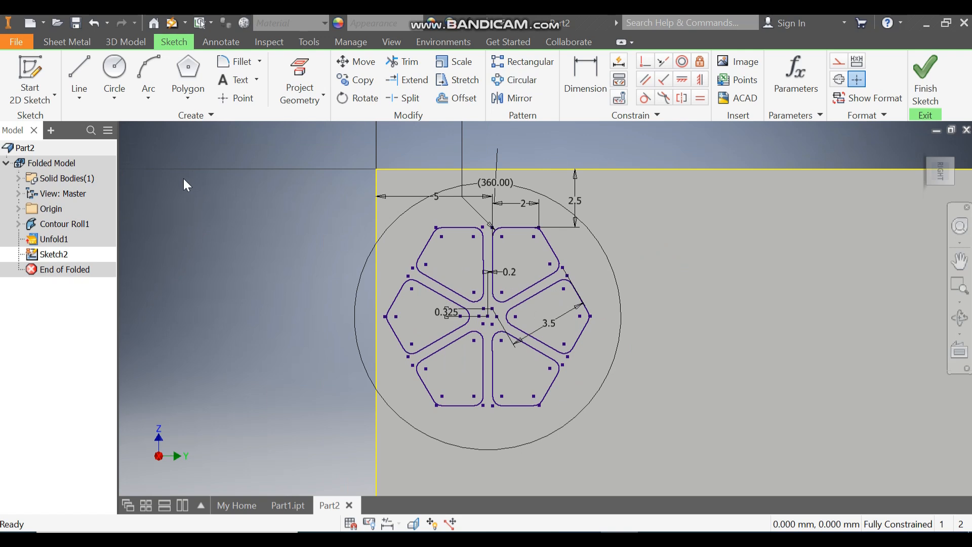
{"action": "left_click", "coordinate": [922, 74]}
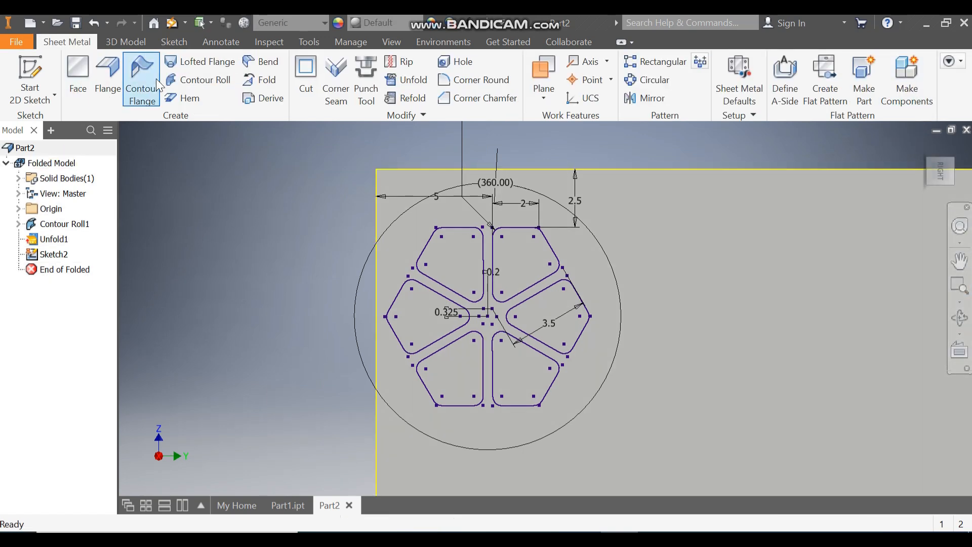
Cut all six petal profiles through the unfolded sheet, using the sheet thickness as the cut distance
{"action": "left_click", "coordinate": [306, 81]}
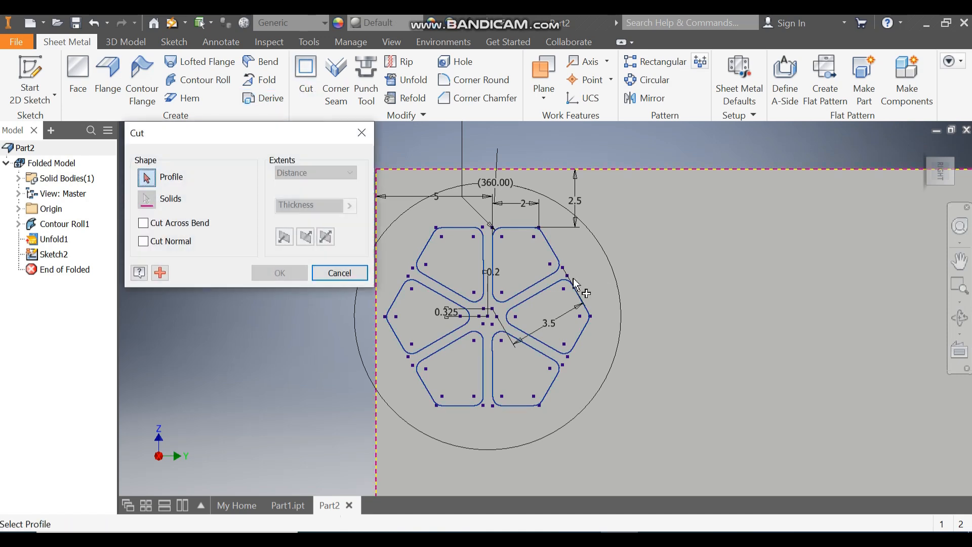
{"action": "left_click", "coordinate": [449, 252]}
{"action": "left_click", "coordinate": [435, 321]}
{"action": "left_click", "coordinate": [449, 362]}
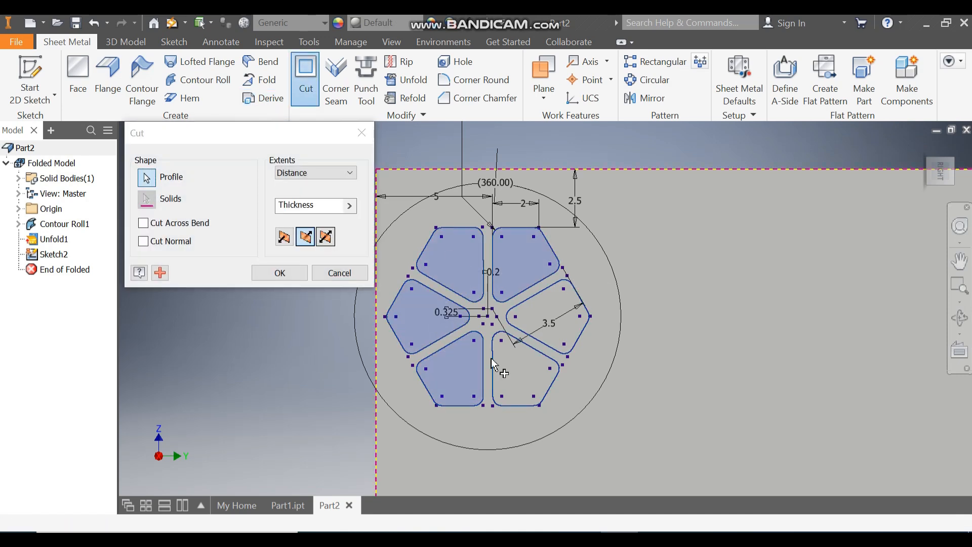
{"action": "left_click", "coordinate": [515, 361]}
{"action": "left_click", "coordinate": [280, 273]}
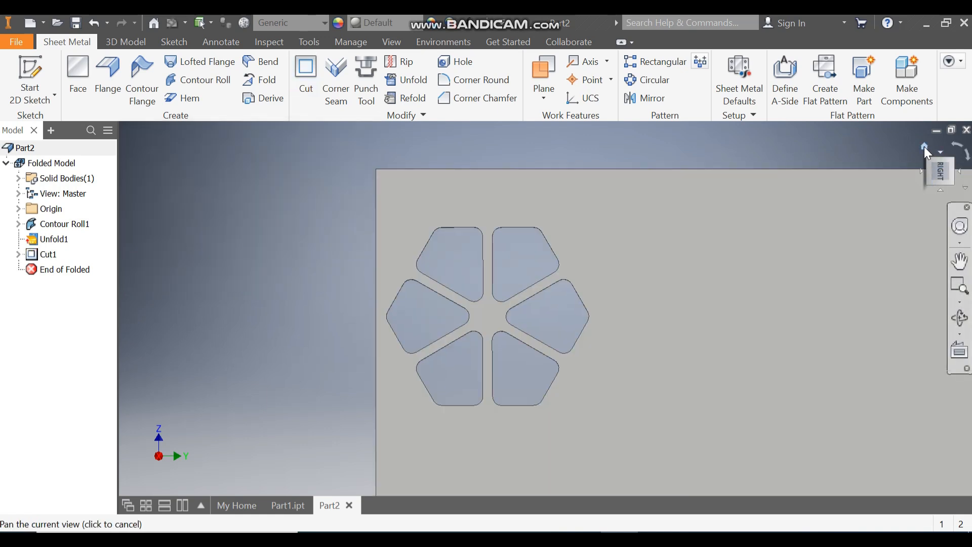
Start a rectangular pattern of the flower cut, with the sheet's upper short edge as its first direction
{"action": "left_click", "coordinate": [925, 147]}
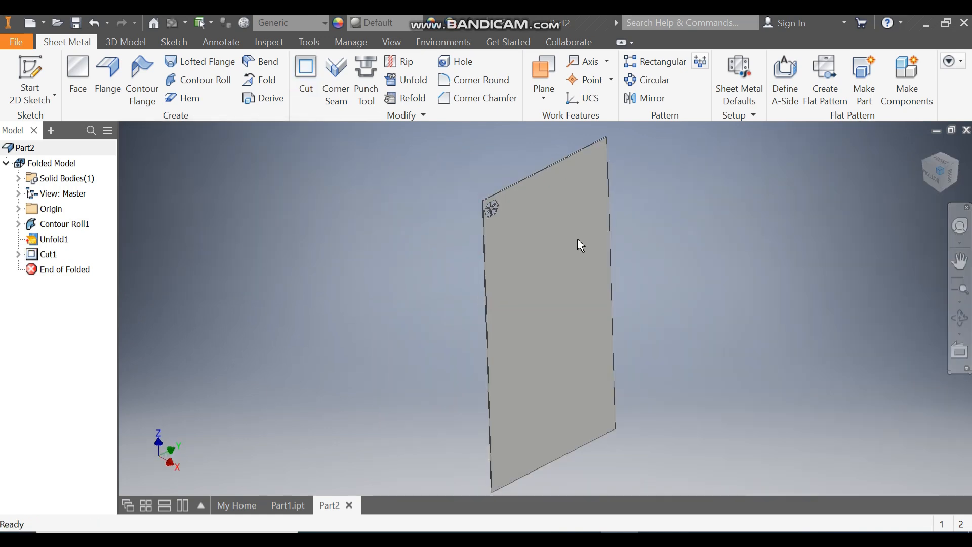
{"action": "scroll", "coordinate": [486, 210], "scroll_direction": "up", "scroll_amount": 5}
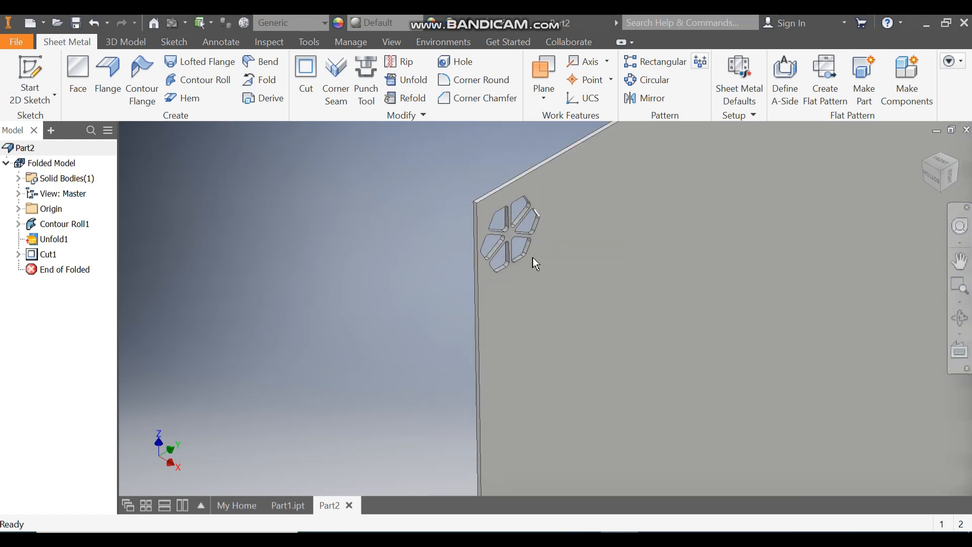
{"action": "scroll", "coordinate": [518, 237], "scroll_direction": "down", "scroll_amount": 4}
{"action": "middle_click_drag", "start_coordinate": [524, 227], "coordinate": [502, 251]}
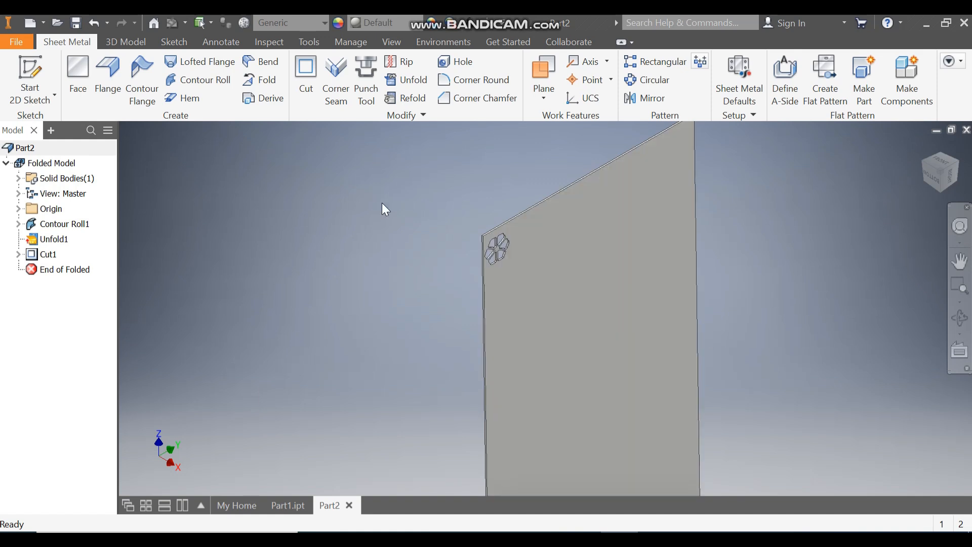
{"action": "left_click", "coordinate": [654, 63]}
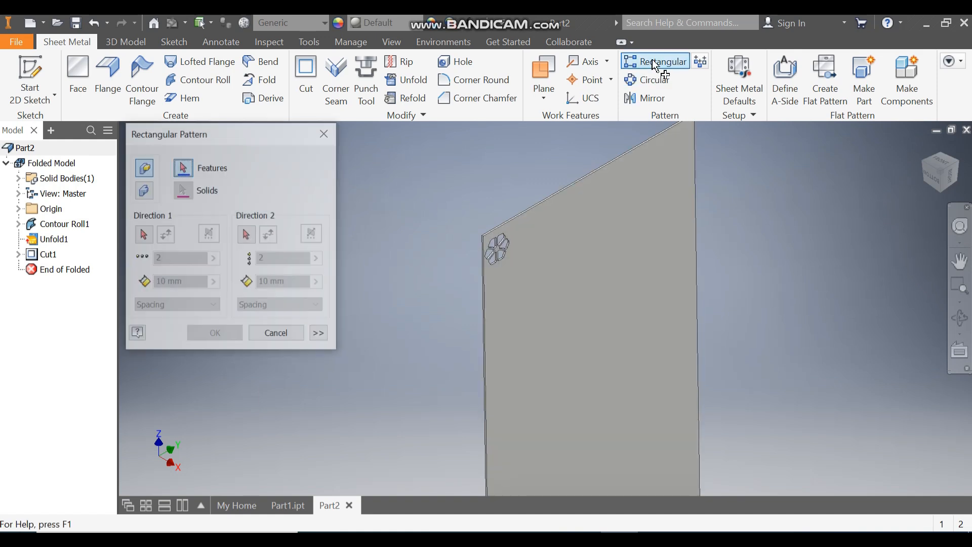
{"action": "left_click", "coordinate": [48, 255]}
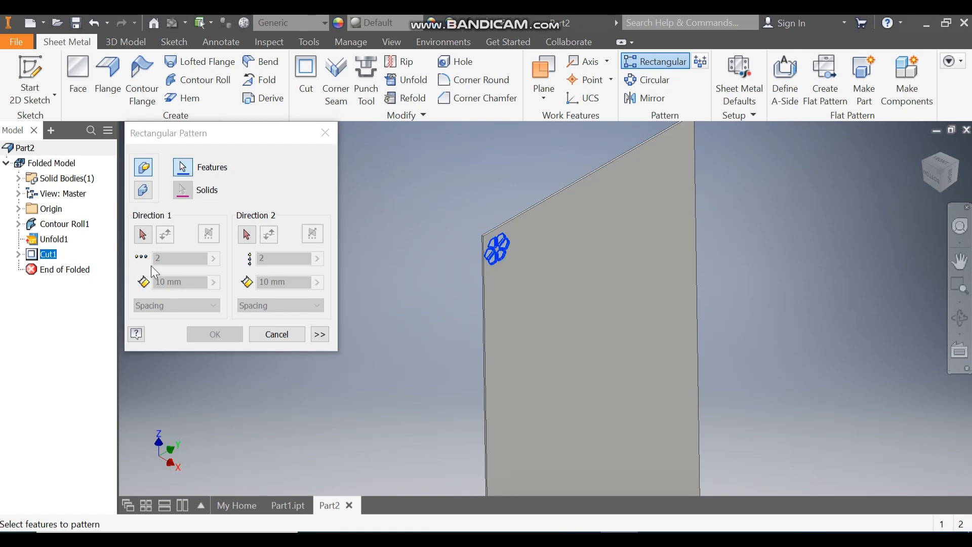
{"action": "left_click", "coordinate": [143, 234]}
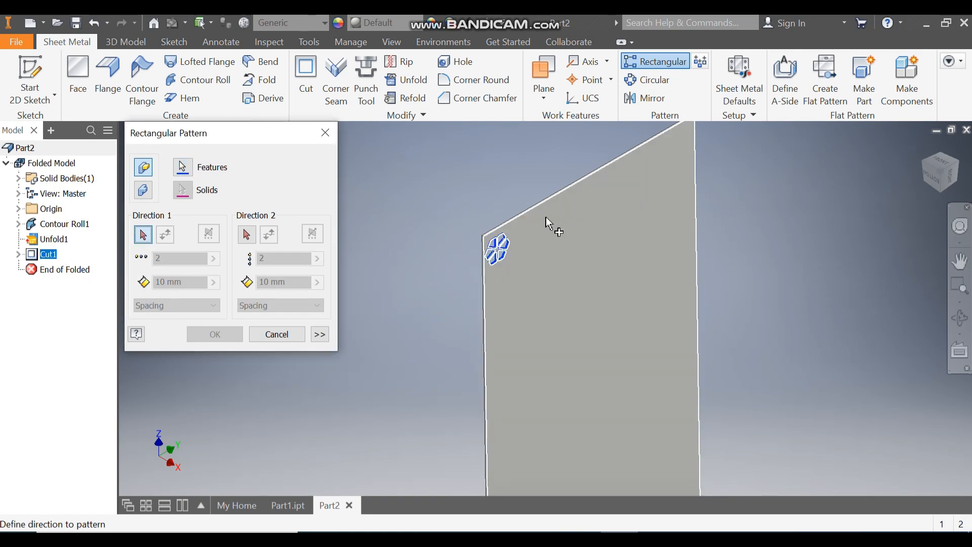
{"action": "left_click", "coordinate": [528, 211]}
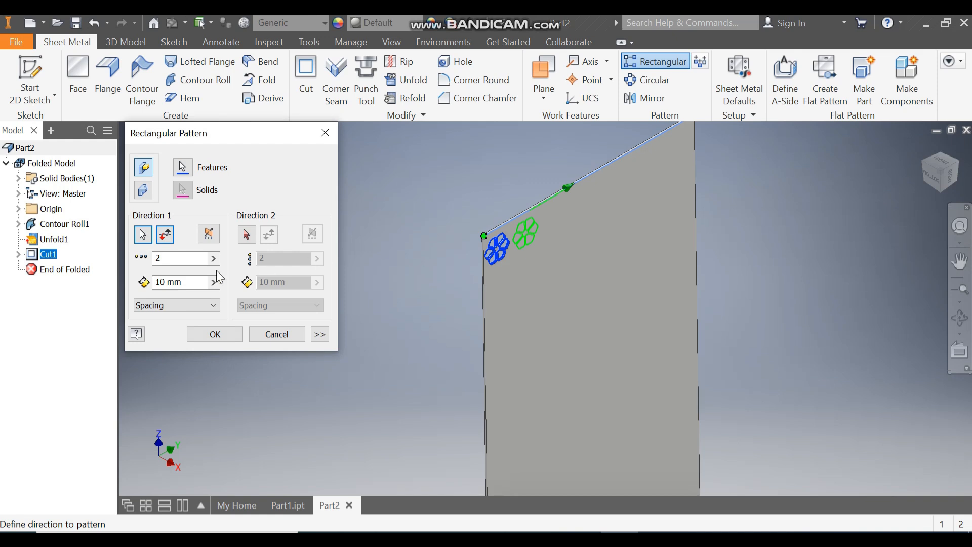
Set the flower row to 8 occurrences with 9.35 mm spacing and create the pattern
{"action": "left_click", "coordinate": [152, 259]}
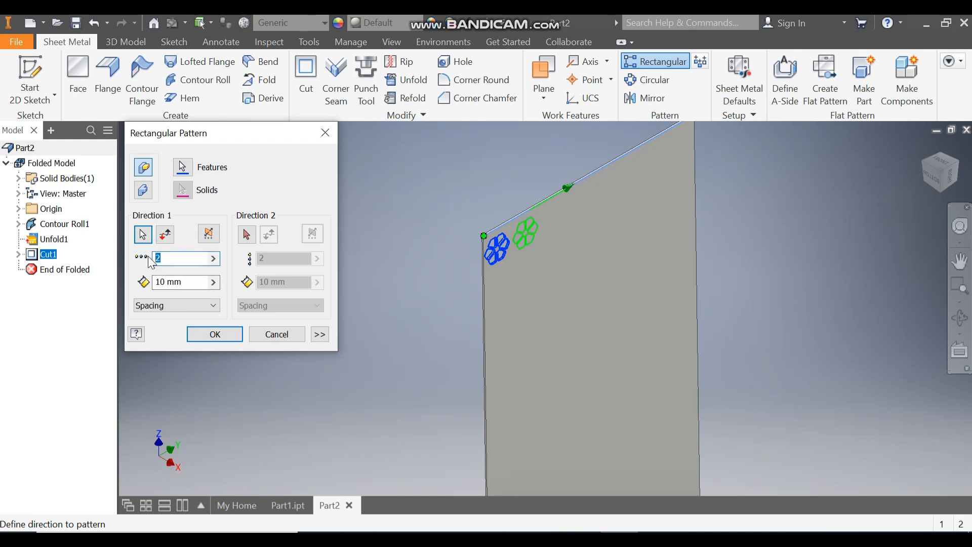
{"action": "type", "text": "8"}
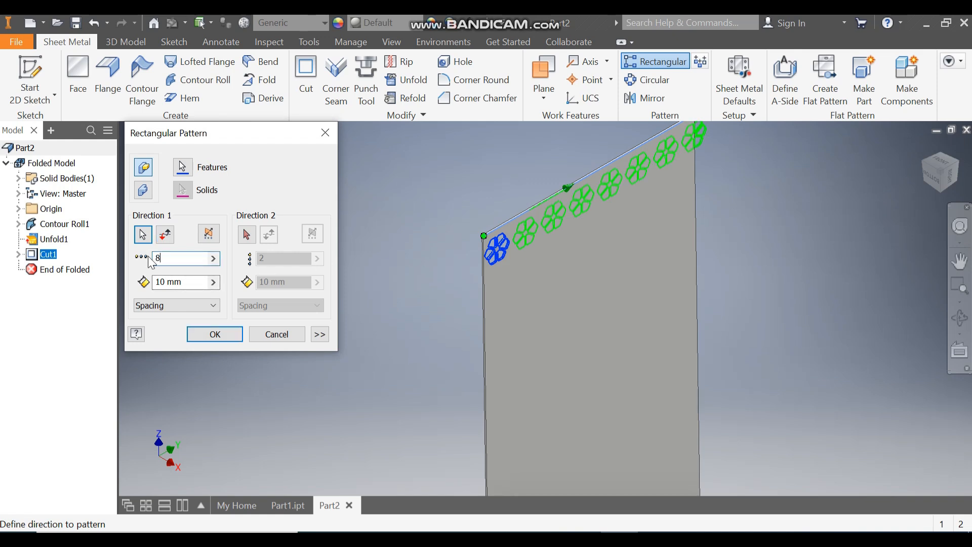
{"action": "left_click", "coordinate": [178, 282]}
{"action": "left_click_drag", "start_coordinate": [160, 283], "coordinate": [144, 285]}
{"action": "type", "text": "9.35"}
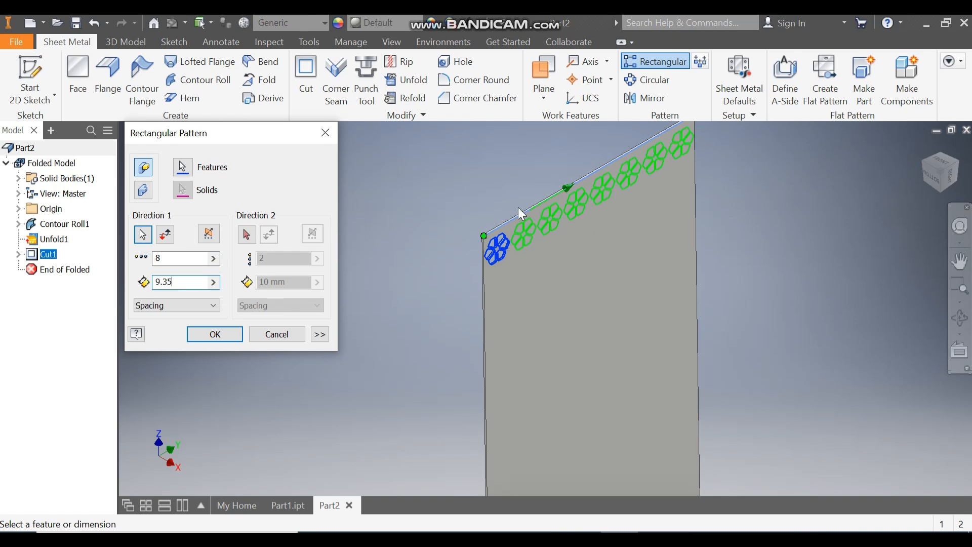
{"action": "scroll", "coordinate": [709, 135], "scroll_direction": "up", "scroll_amount": 8}
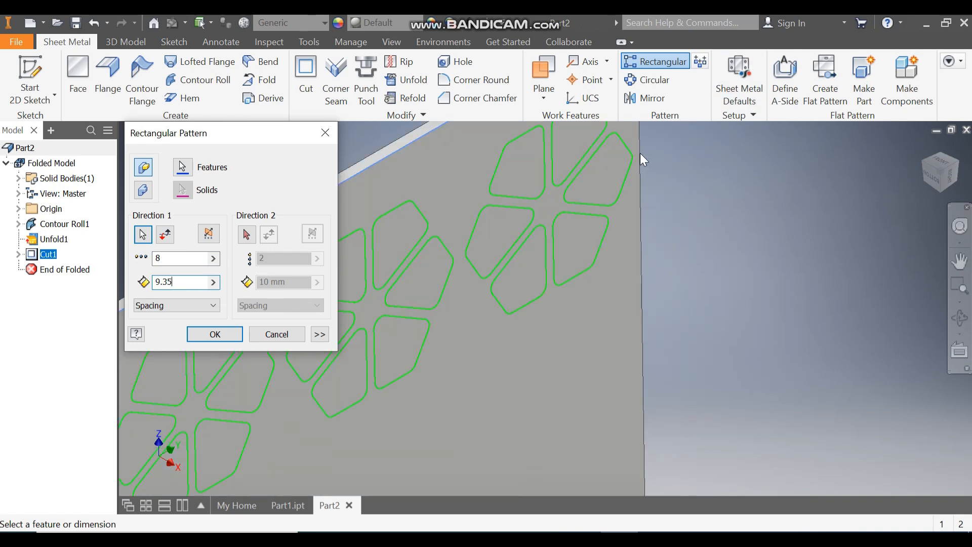
{"action": "scroll", "coordinate": [644, 164], "scroll_direction": "down", "scroll_amount": 2}
{"action": "scroll", "coordinate": [713, 161], "scroll_direction": "down", "scroll_amount": 6}
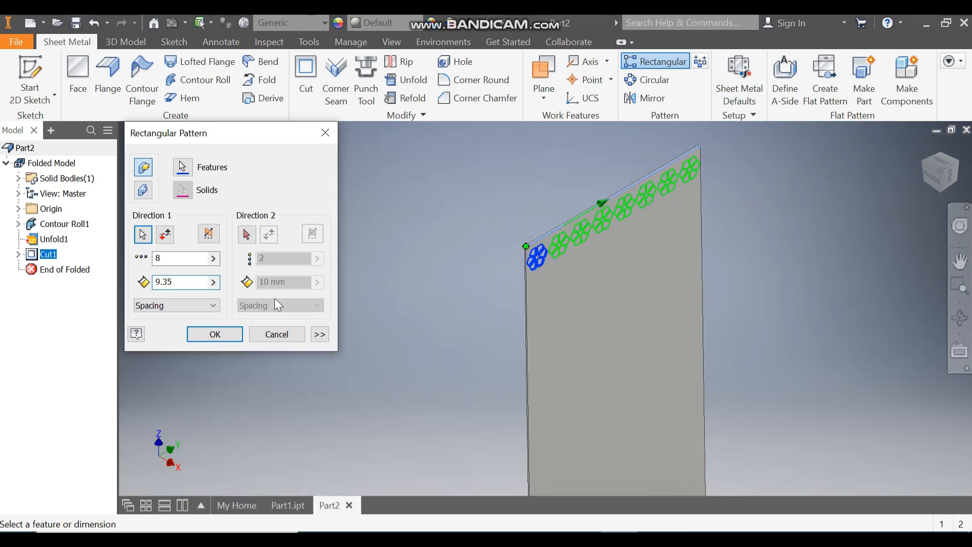
{"action": "left_click", "coordinate": [215, 334]}
Start a second rectangular pattern of the whole flower row, directed down the sheet's long vertical edge
{"action": "left_click", "coordinate": [954, 181]}
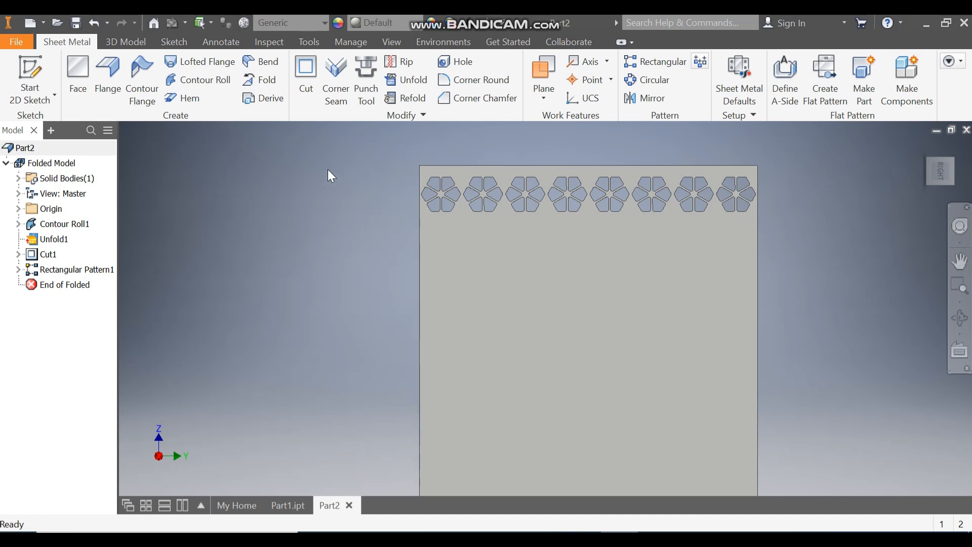
{"action": "left_click", "coordinate": [672, 64]}
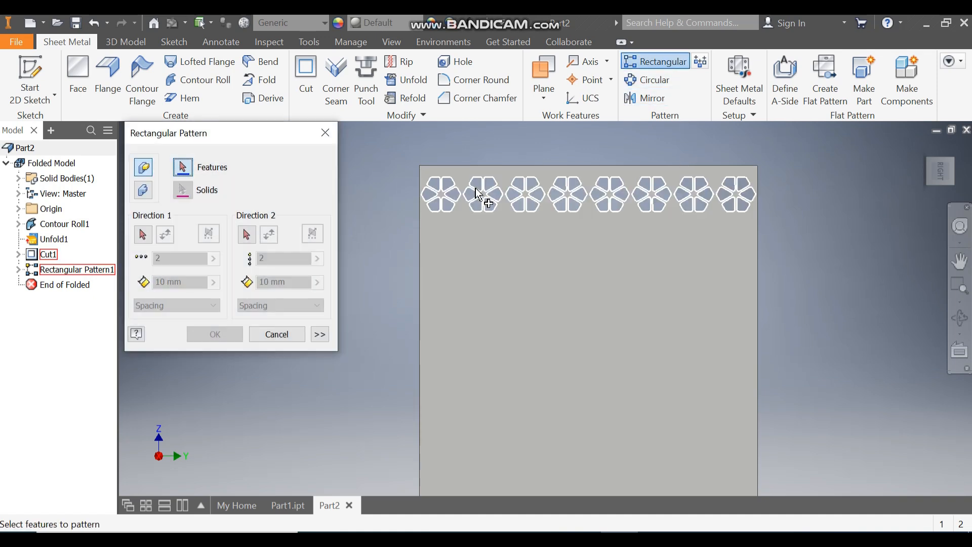
{"action": "left_click", "coordinate": [480, 195]}
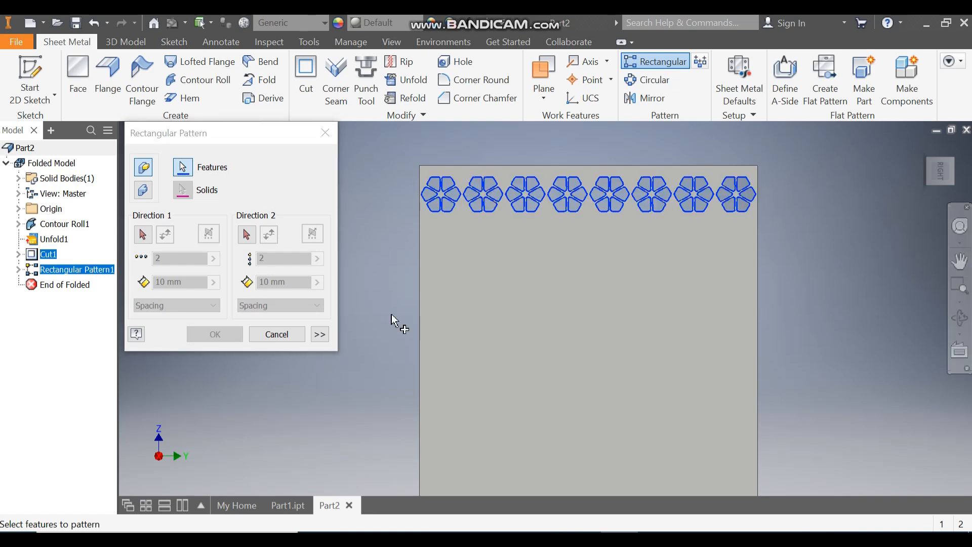
{"action": "left_click", "coordinate": [142, 234]}
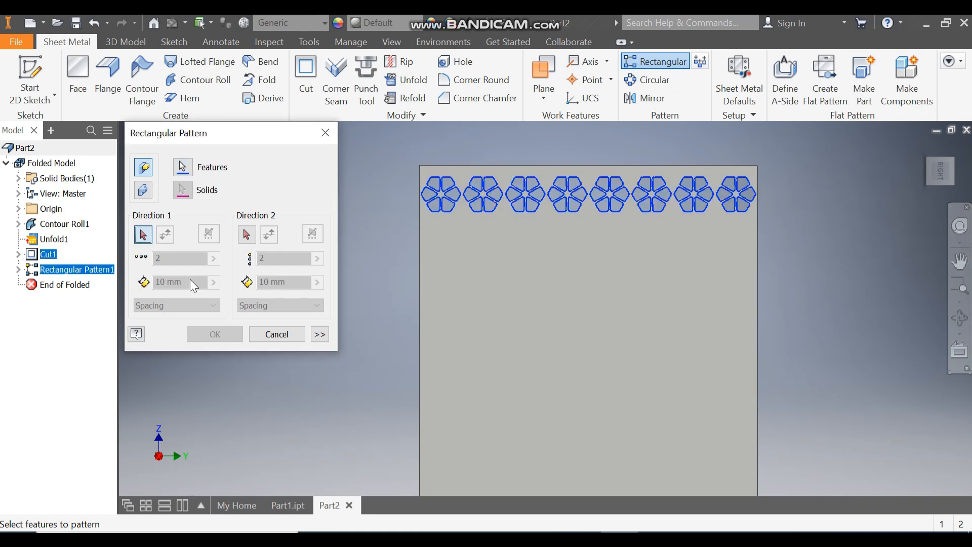
{"action": "left_click", "coordinate": [759, 292]}
{"action": "scroll", "coordinate": [600, 160], "scroll_direction": "down", "scroll_amount": 5}
{"action": "scroll", "coordinate": [509, 214], "scroll_direction": "up", "scroll_amount": 3}
{"action": "scroll", "coordinate": [554, 188], "scroll_direction": "down", "scroll_amount": 1}
{"action": "middle_click_drag", "start_coordinate": [540, 195], "coordinate": [490, 182]}
{"action": "scroll", "coordinate": [490, 182], "scroll_direction": "down", "scroll_amount": 1}
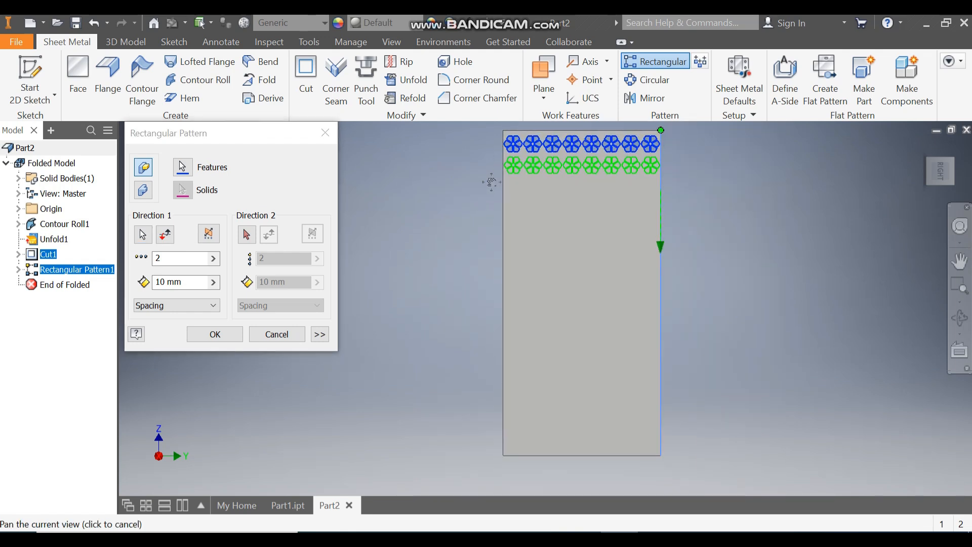
Set the vertical pattern of flower rows to 19 occurrences with 8.3 mm spacing
{"action": "double_click", "coordinate": [202, 259]}
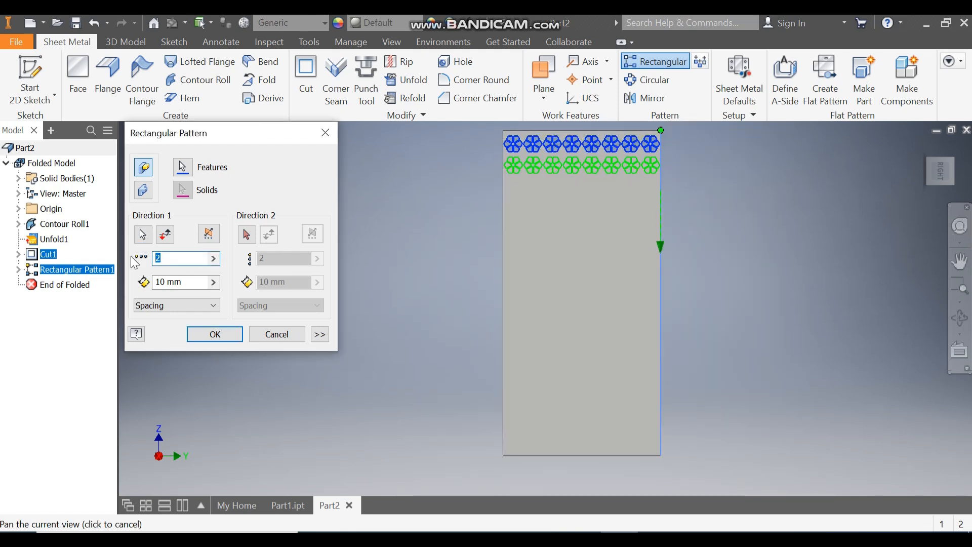
{"action": "type", "text": "19"}
{"action": "key", "text": "Tab"}
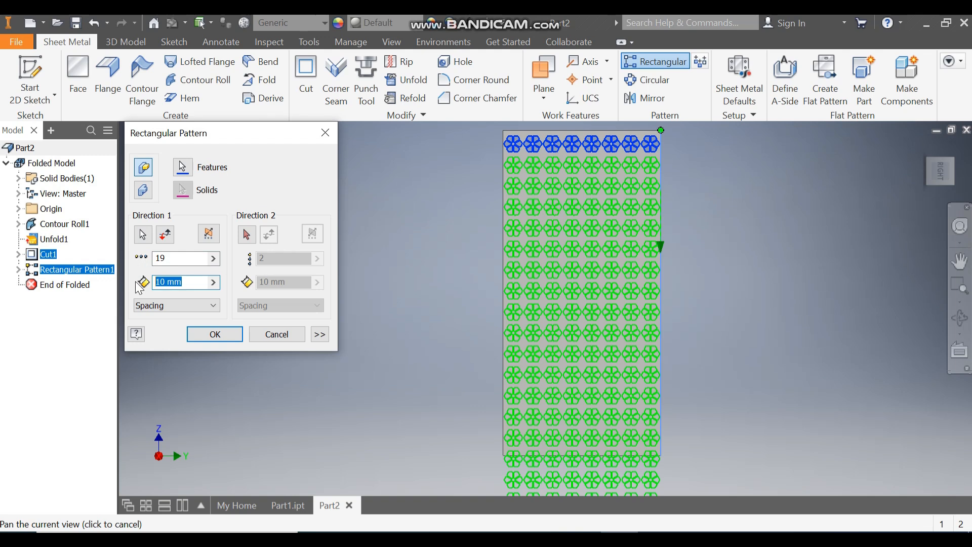
{"action": "type", "text": "8.3"}
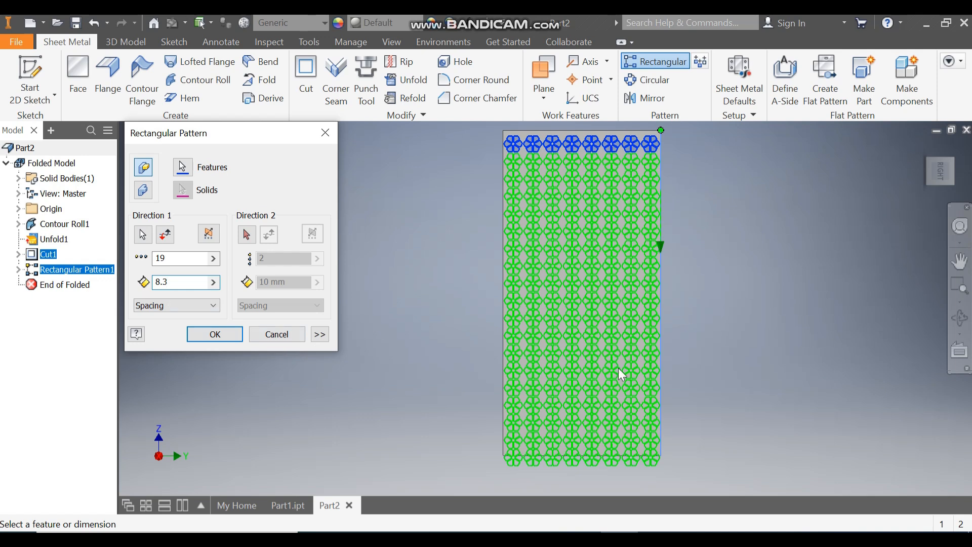
{"action": "scroll", "coordinate": [524, 468], "scroll_direction": "down", "scroll_amount": 1}
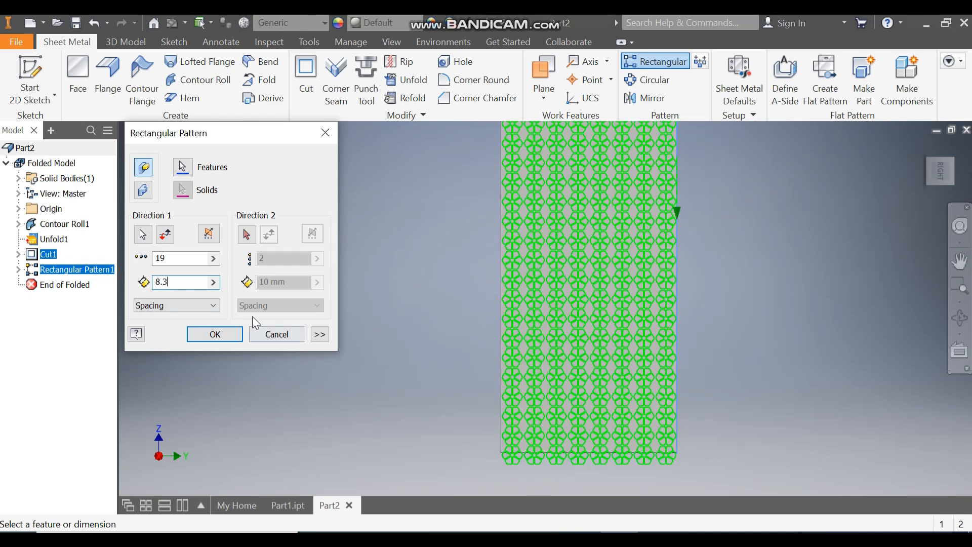
Reduce the vertical pattern of flower rows to 18 occurrences and create it
{"action": "left_click_drag", "start_coordinate": [203, 258], "coordinate": [126, 253]}
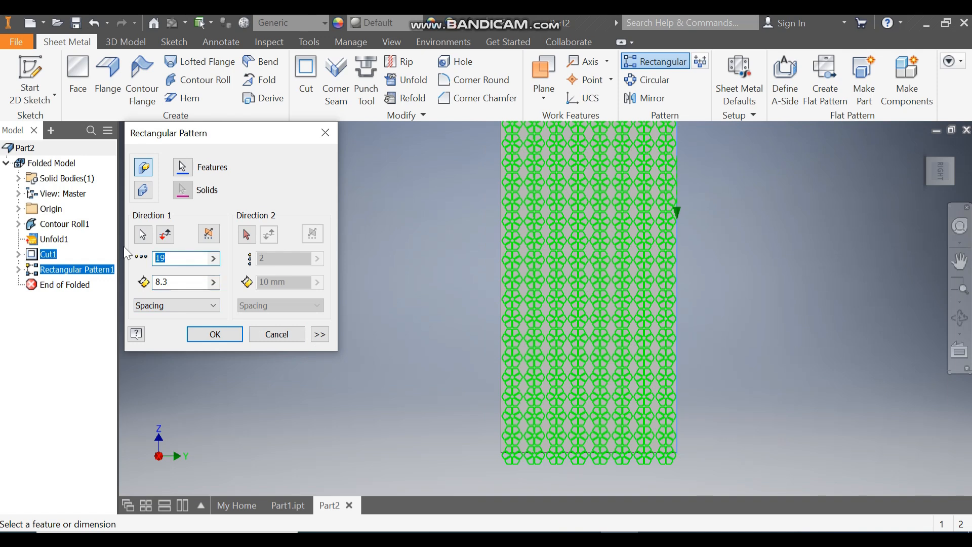
{"action": "type", "text": "18"}
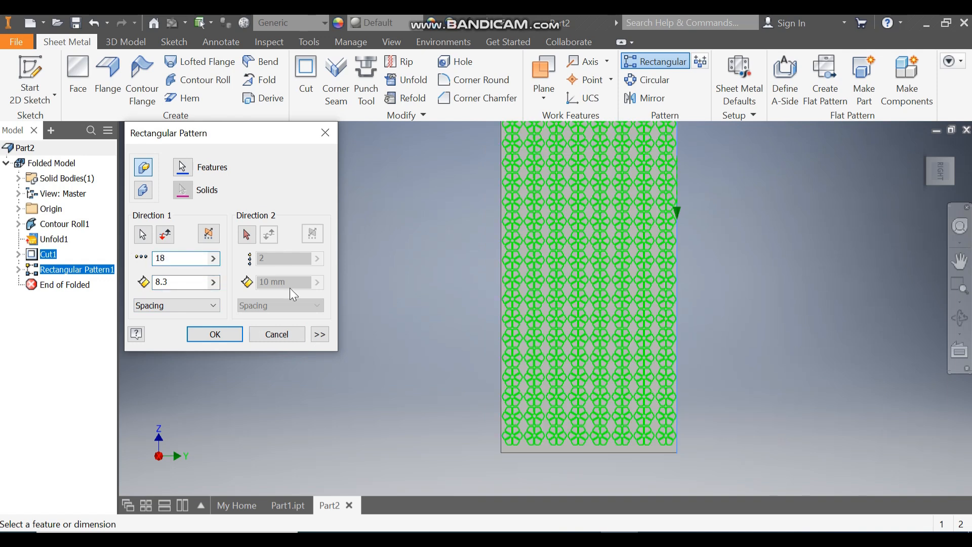
{"action": "middle_click_drag", "start_coordinate": [763, 276], "coordinate": [732, 270]}
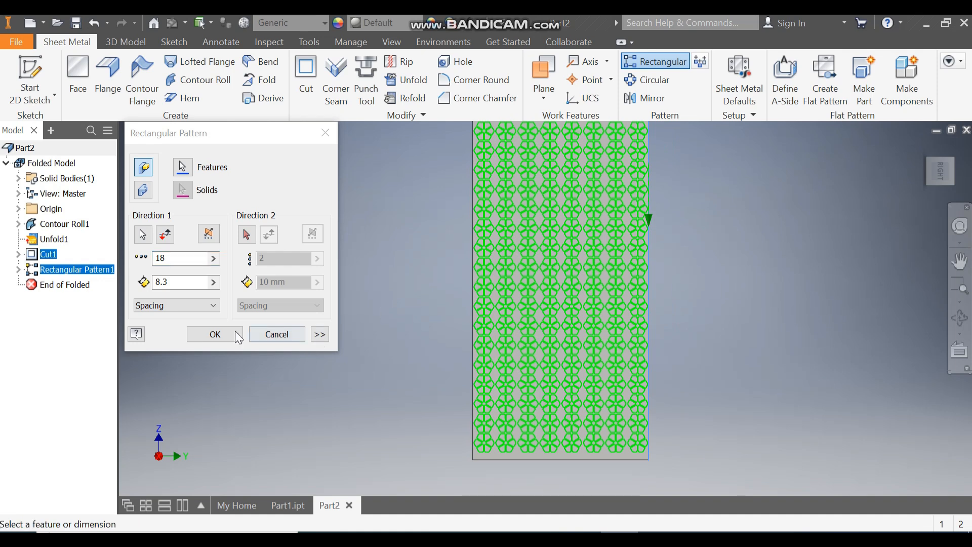
{"action": "left_click", "coordinate": [215, 338]}
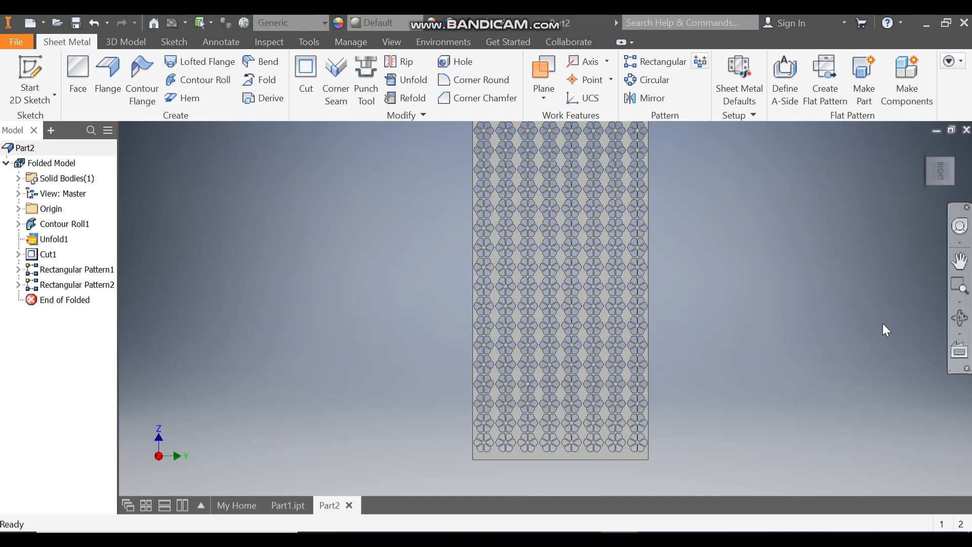
Refold the perforated sheet into a cylinder, using the narrow strip at its near short end as stationary reference and the large flower-cut face as the bend
{"action": "mouse_move", "coordinate": [748, 270]}
{"action": "middle_mouse_down"}
{"action": "mouse_move", "coordinate": [737, 275]}
{"action": "mouse_move", "coordinate": [745, 286]}
{"action": "middle_mouse_up"}
{"action": "scroll", "coordinate": [738, 274], "scroll_direction": "down", "scroll_amount": 1}
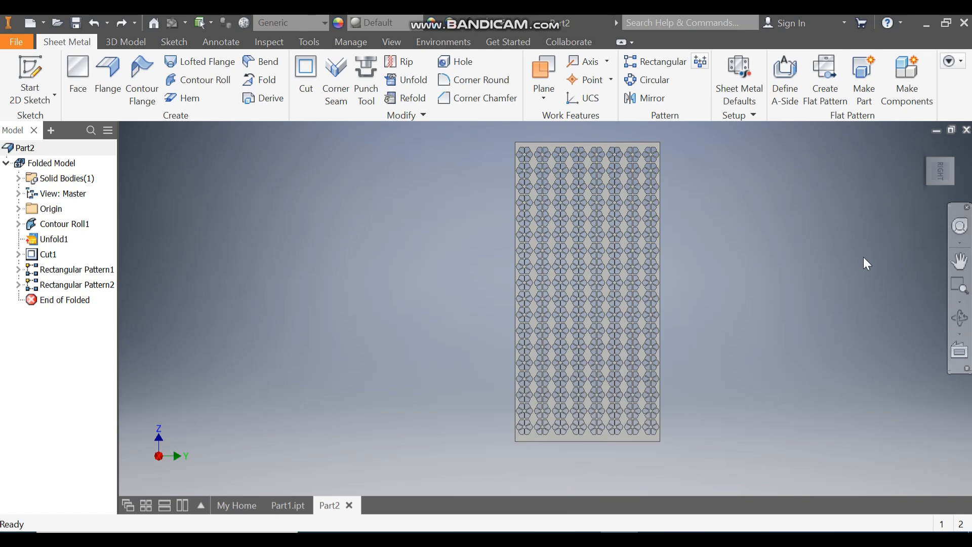
{"action": "left_click", "coordinate": [926, 148]}
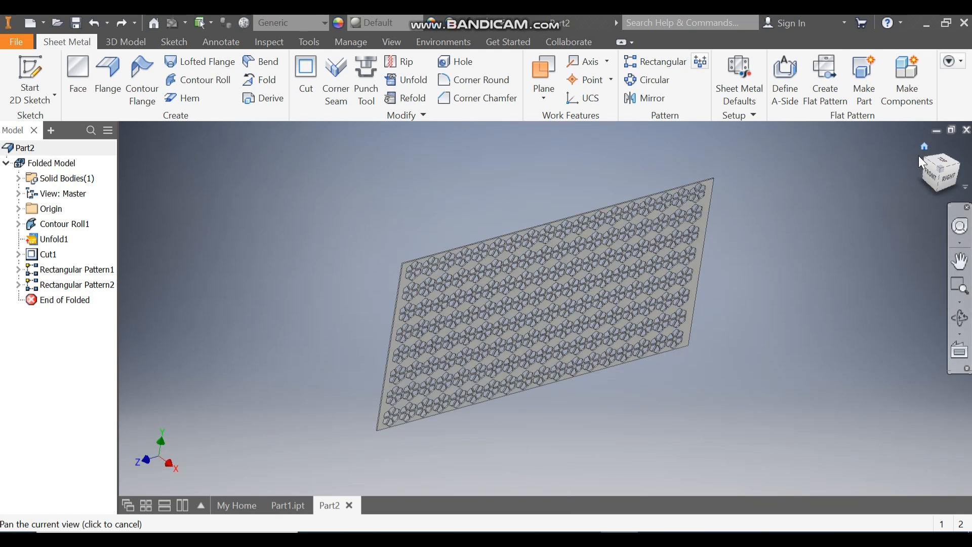
{"action": "left_click", "coordinate": [413, 99]}
{"action": "middle_click_drag", "start_coordinate": [482, 200], "coordinate": [582, 177]}
{"action": "scroll", "coordinate": [525, 333], "scroll_direction": "up", "scroll_amount": 5}
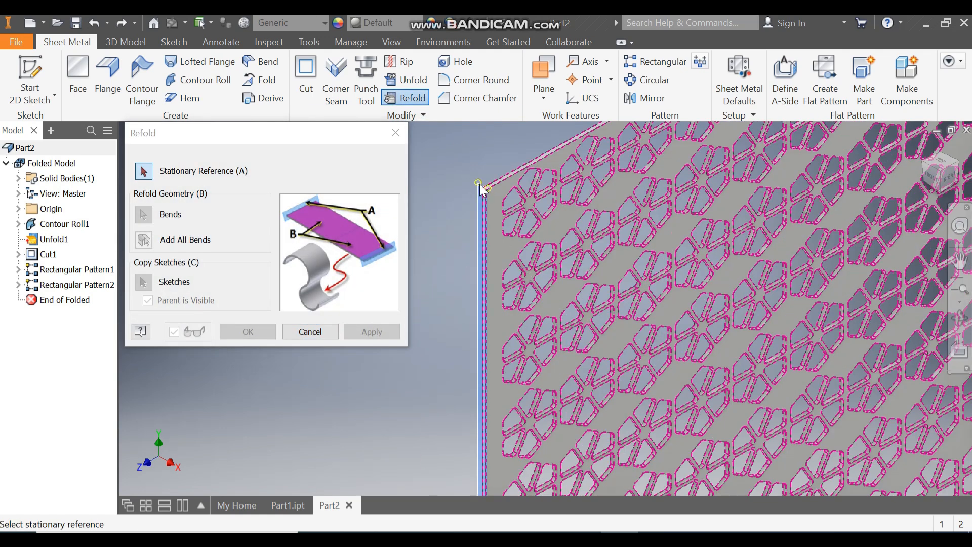
{"action": "left_click", "coordinate": [481, 190]}
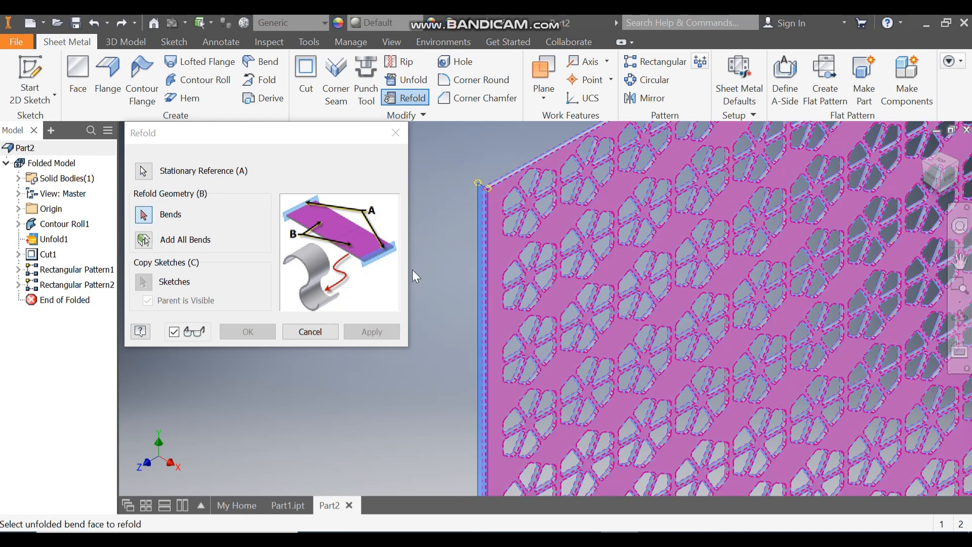
{"action": "scroll", "coordinate": [429, 297], "scroll_direction": "down", "scroll_amount": 5}
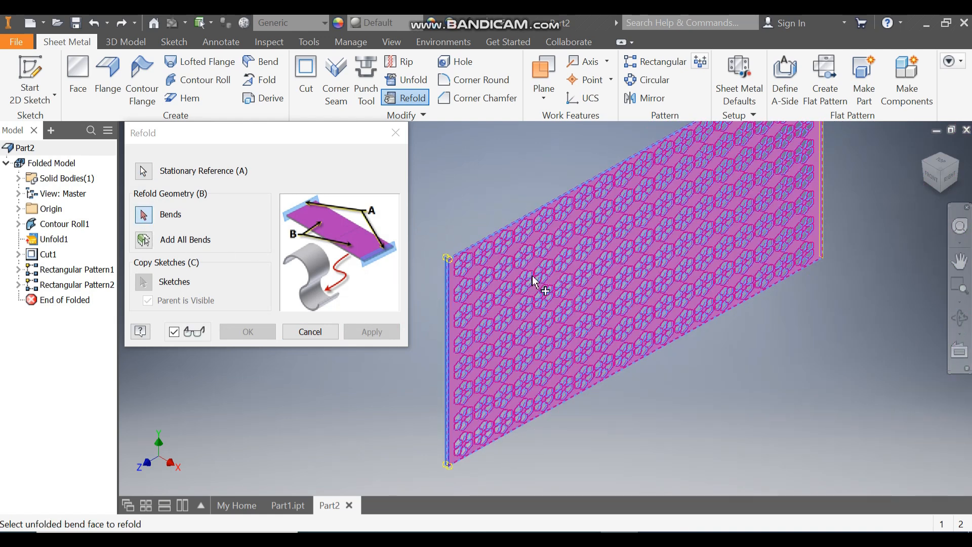
{"action": "left_click", "coordinate": [595, 233]}
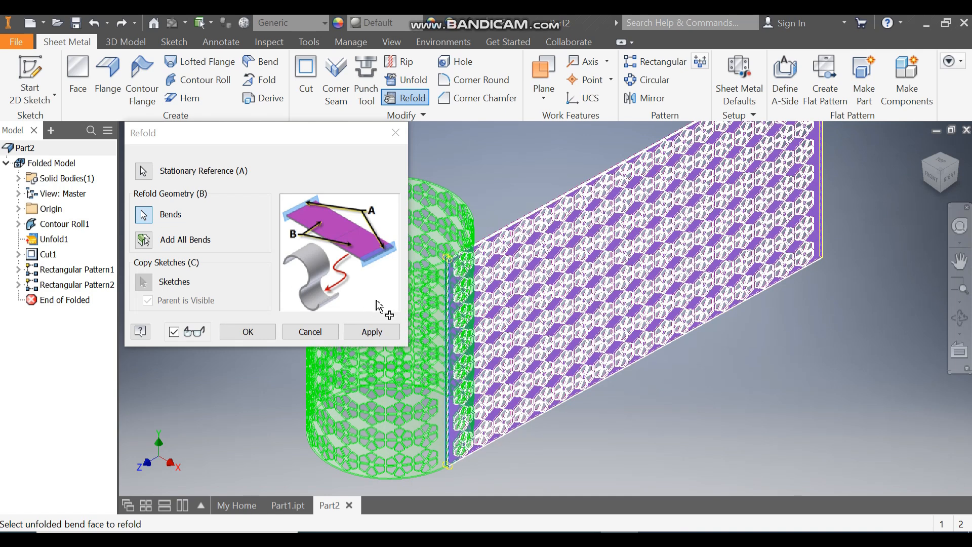
{"action": "left_click", "coordinate": [248, 334]}
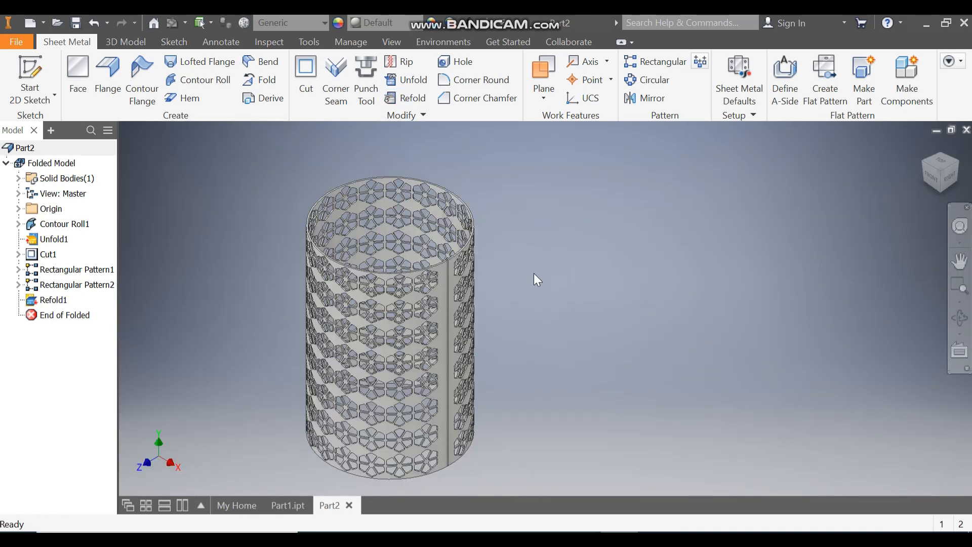
Apply the Aluminum - Flat appearance to the refolded cylinder
{"action": "middle_click_drag", "start_coordinate": [522, 312], "coordinate": [620, 293]}
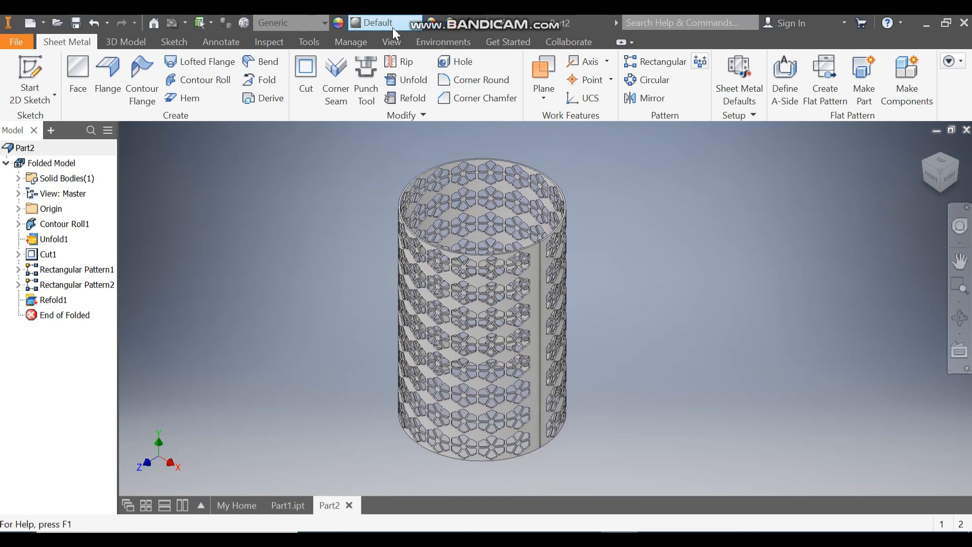
{"action": "left_click", "coordinate": [393, 28]}
{"action": "scroll", "coordinate": [417, 129], "scroll_direction": "up", "scroll_amount": 15}
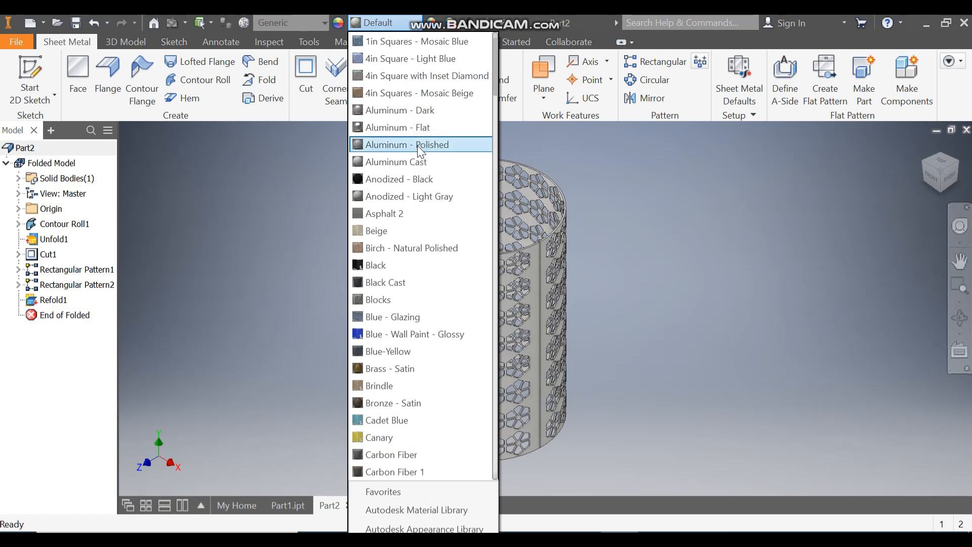
{"action": "left_click", "coordinate": [418, 130]}
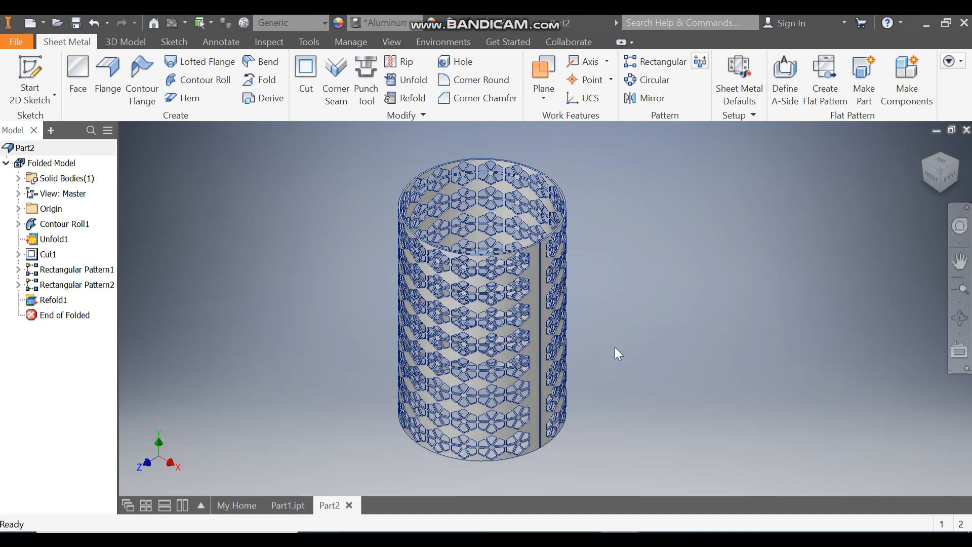
{"action": "scroll", "coordinate": [476, 172], "scroll_direction": "up", "scroll_amount": 3}
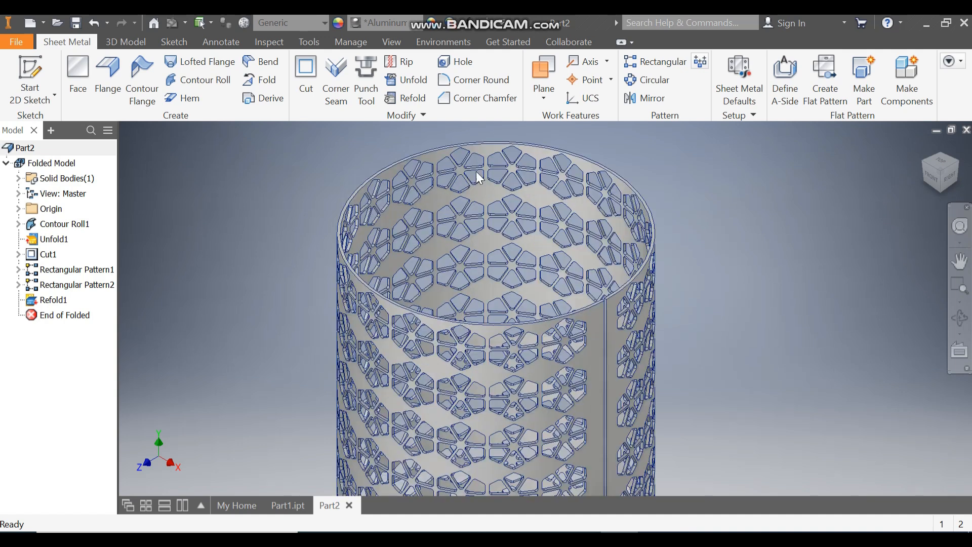
{"action": "middle_click_drag", "start_coordinate": [650, 166], "coordinate": [606, 164]}
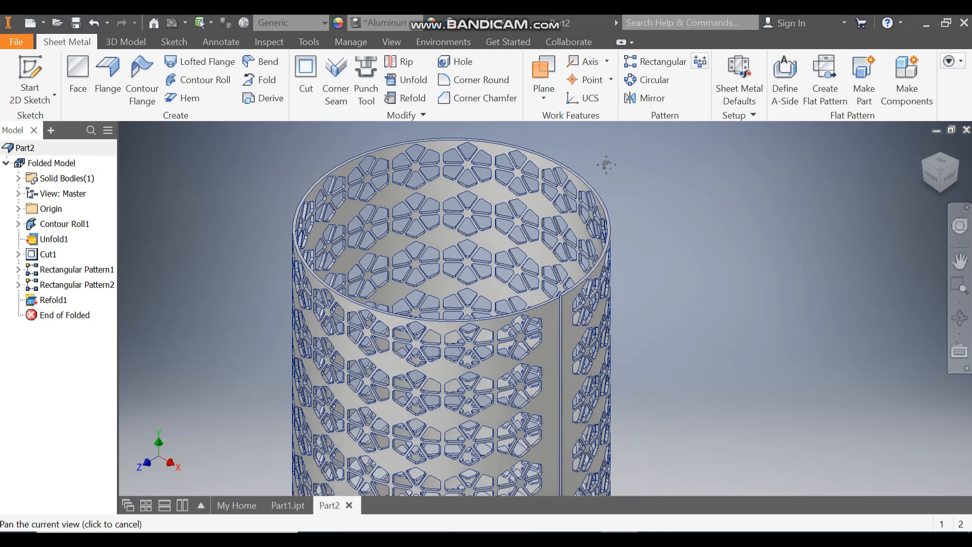
{"action": "scroll", "coordinate": [606, 164], "scroll_direction": "down", "scroll_amount": 3}
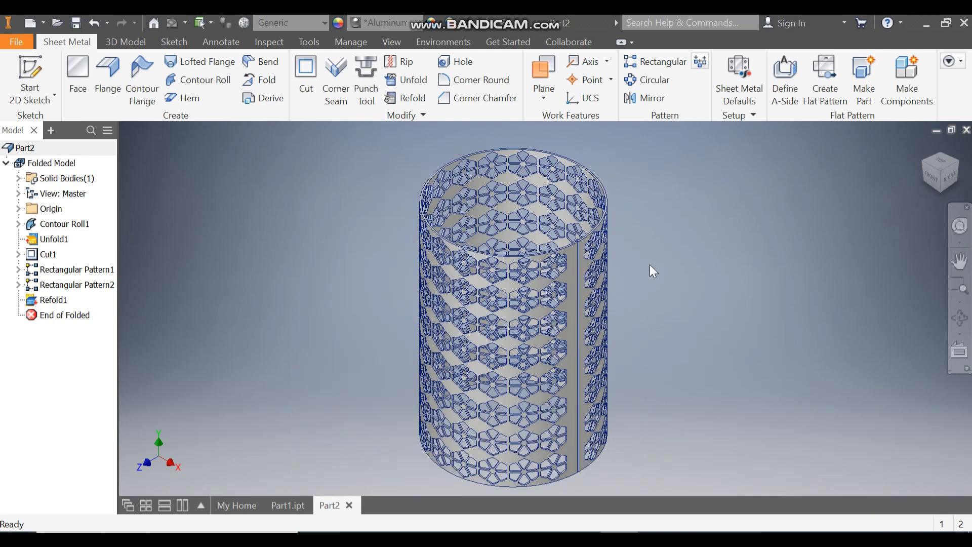